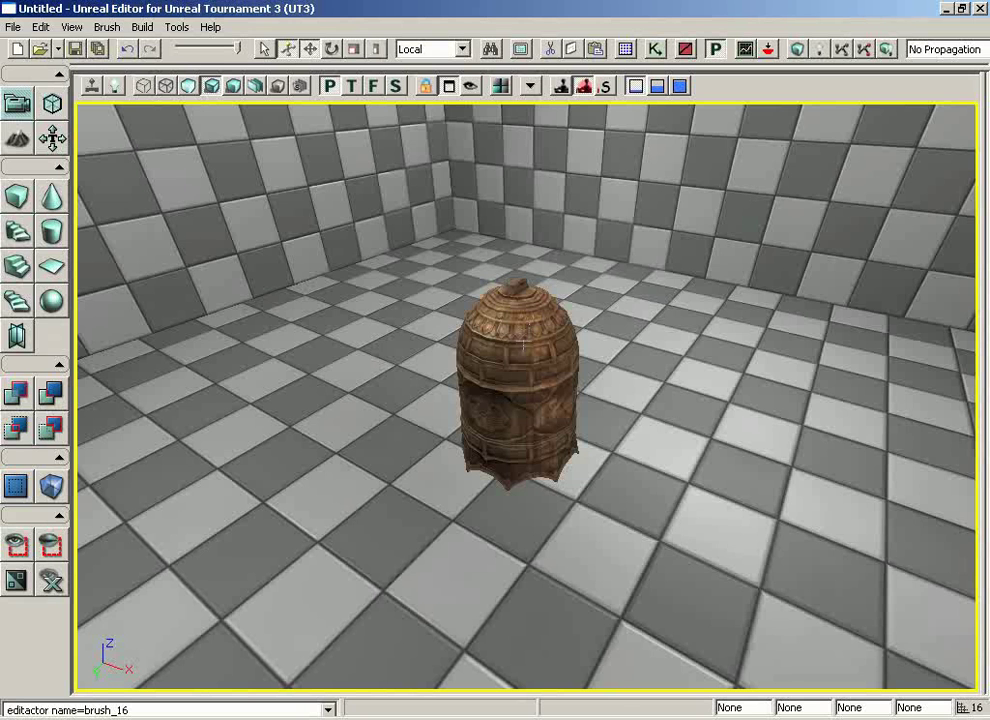
Step: Select the bell static mesh and move it along its individual axes and within the two-axis plane
left_click(510, 361)
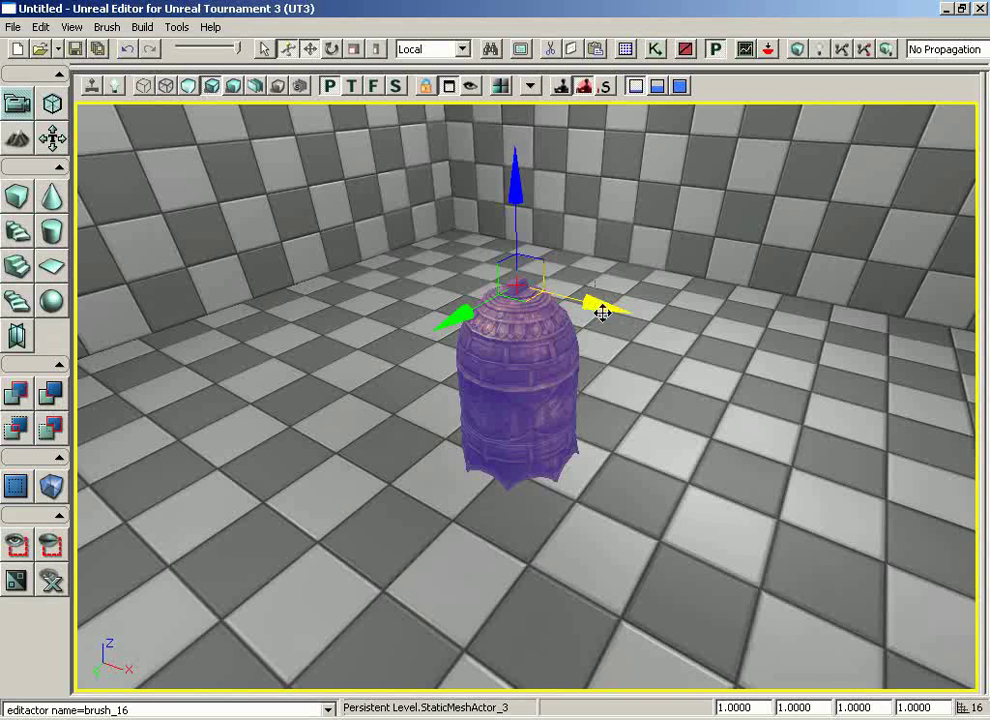
left_click_drag(597, 300, 482, 139)
left_click_drag(469, 305, 453, 257)
mouse_move(526, 177)
left_mouse_down()
mouse_move(530, 110)
mouse_move(526, 181)
left_mouse_up()
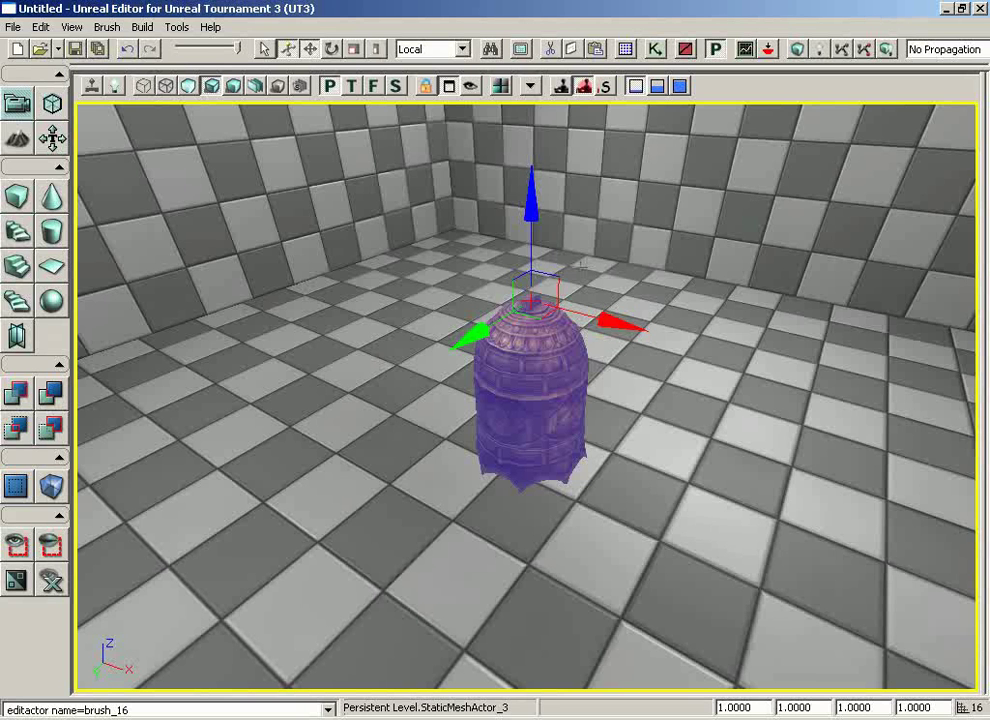
left_click_drag(555, 274, 446, 165)
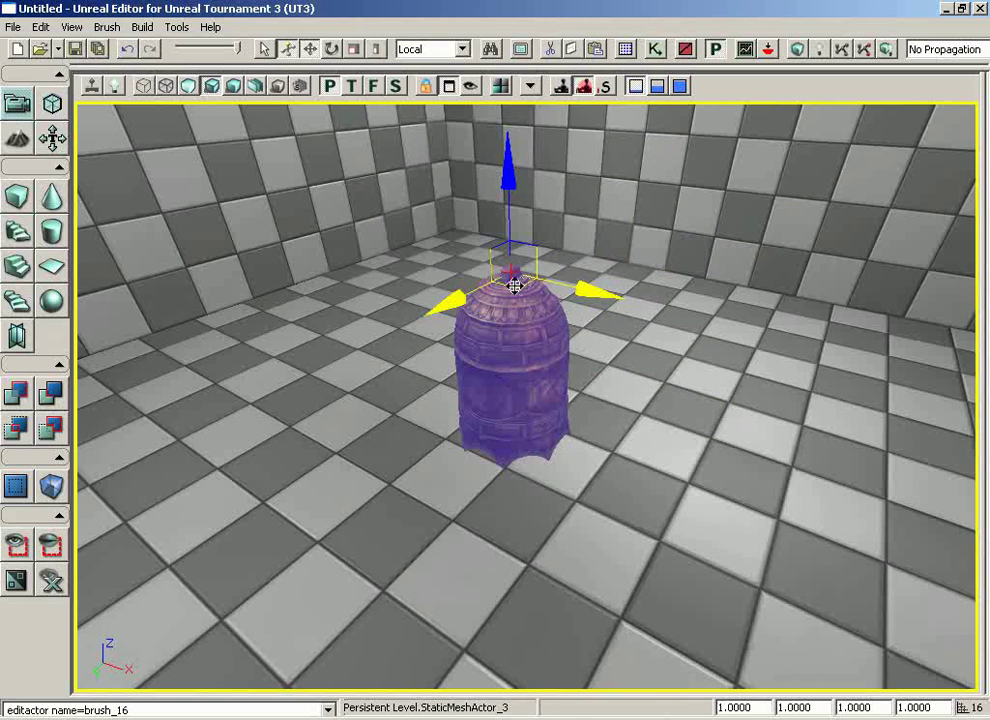
left_click_drag(516, 286, 453, 227)
middle_click_drag(453, 227, 465, 275)
right_click_drag(563, 392, 560, 349)
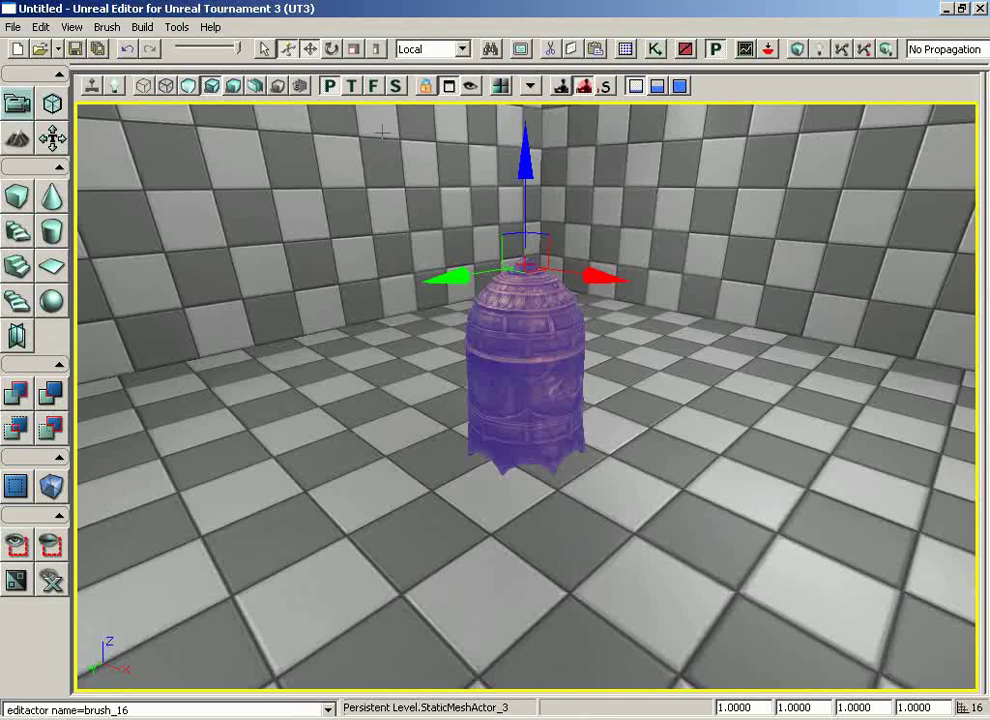
Step: Show the level in the top wireframe view and reposition the bell mesh in the horizontal plane along both axes
left_click(352, 86)
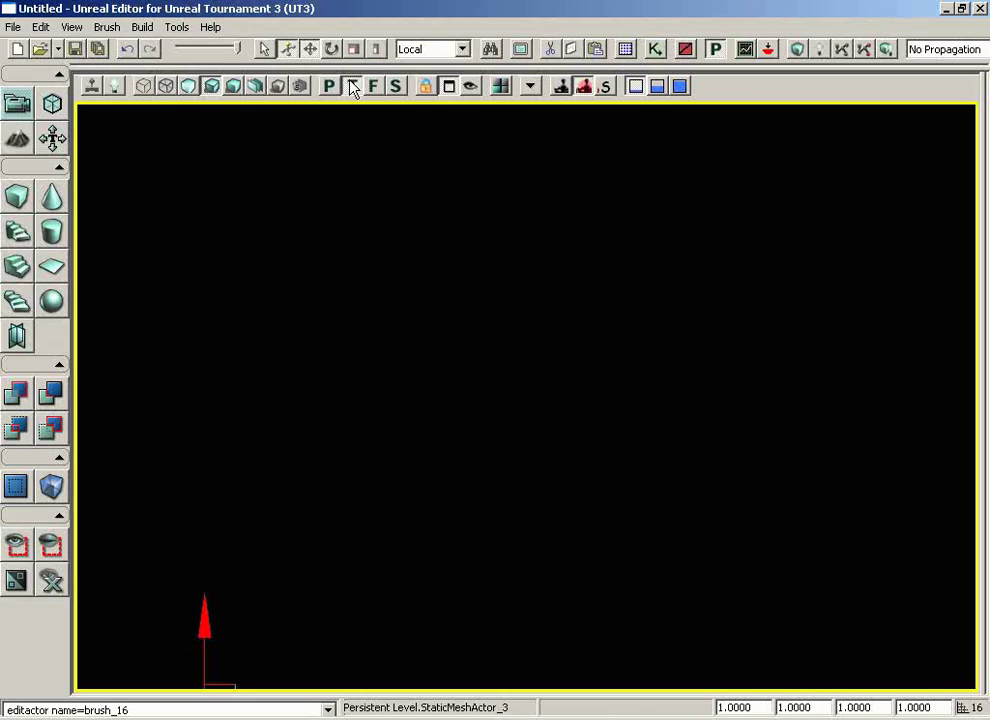
left_click(144, 86)
left_click_drag(519, 367, 372, 597)
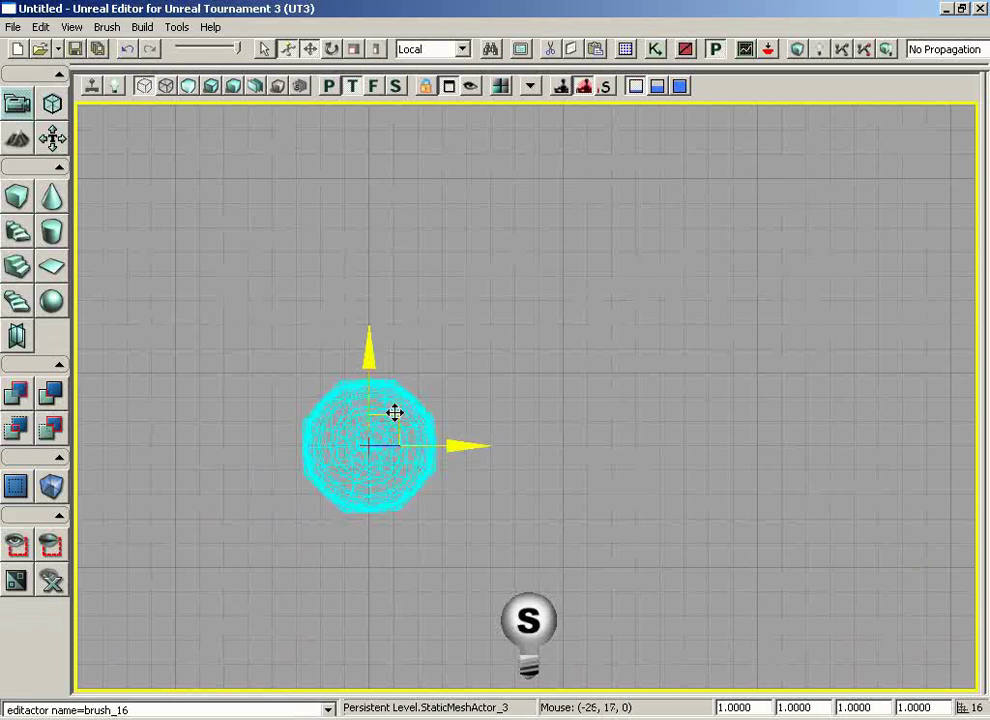
mouse_move(396, 413)
left_mouse_down()
mouse_move(710, 292)
mouse_move(415, 272)
mouse_move(535, 327)
mouse_move(506, 323)
left_mouse_up()
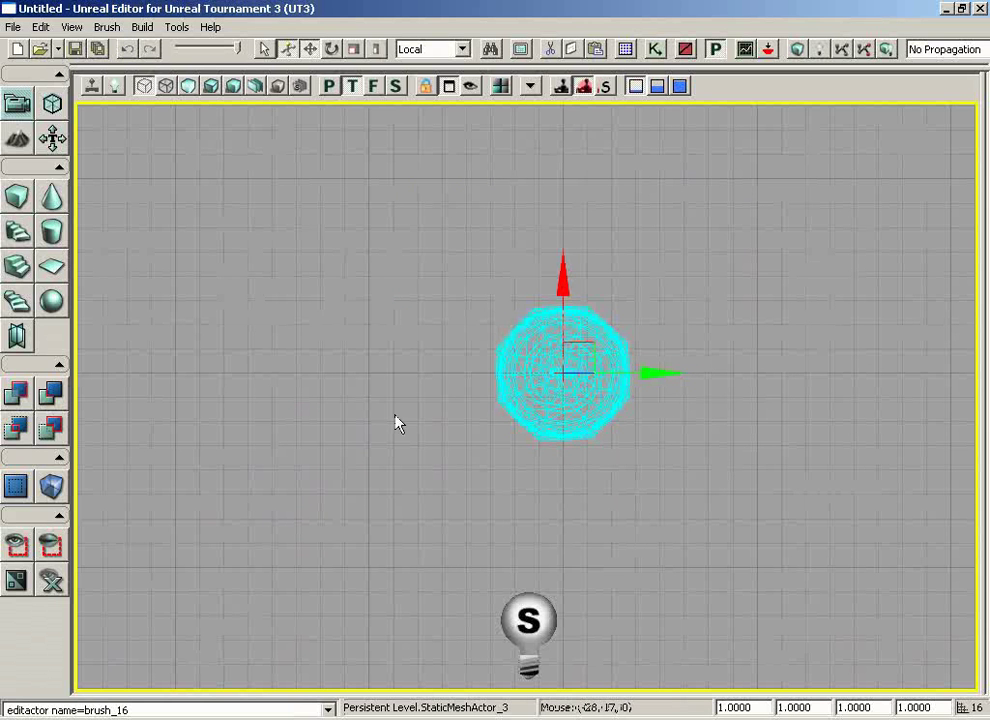
left_click_drag(592, 345, 420, 330)
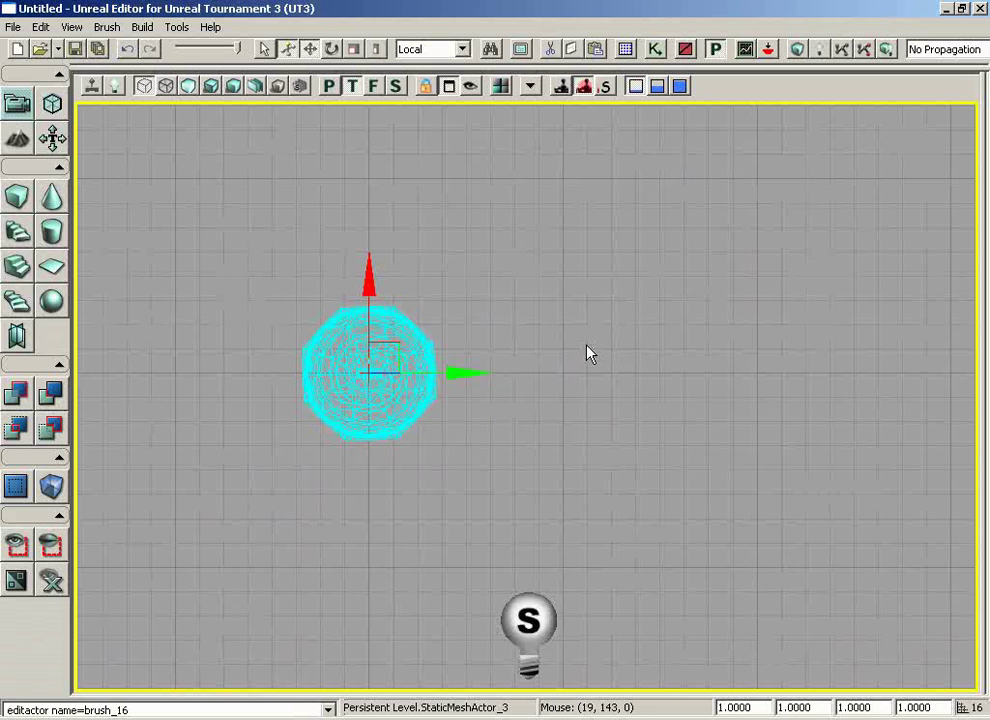
Step: Return the viewport to the lit perspective view around the bell mesh
left_click(329, 86)
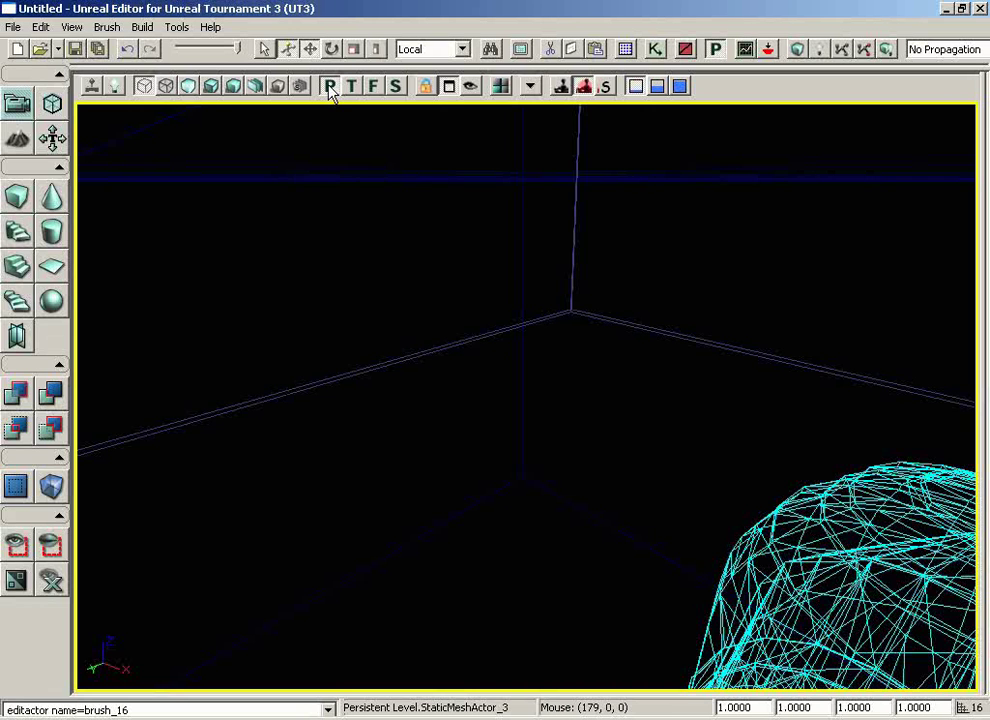
left_click(211, 87)
left_click_drag(466, 273, 512, 420)
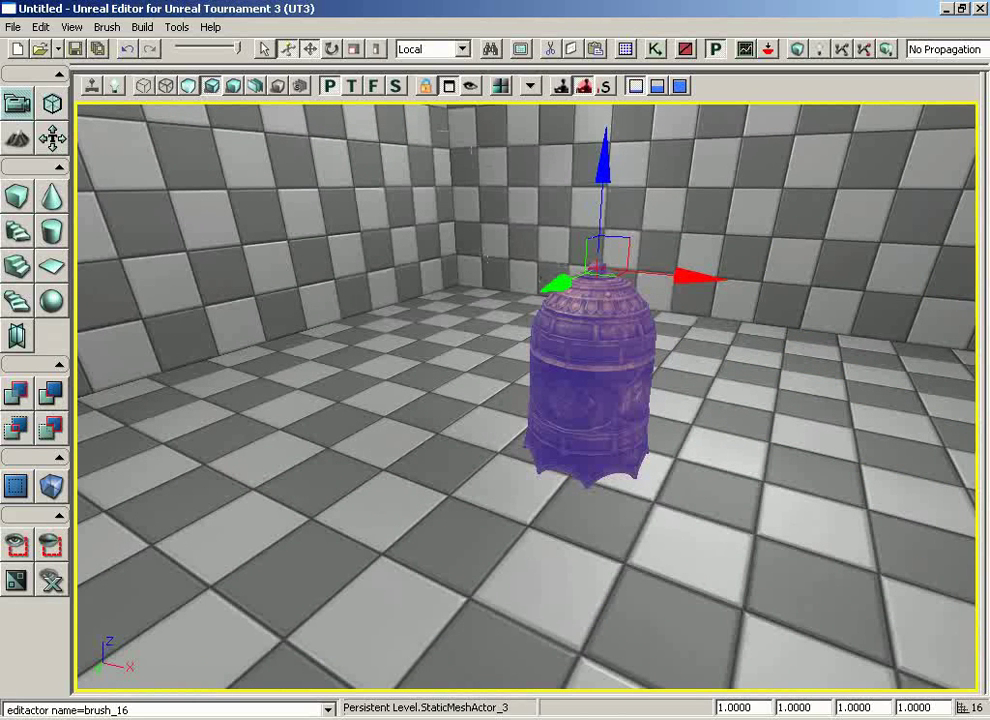
Step: Cycle the transform widget through its rotation and scaling modes and back to translation
left_click(331, 50)
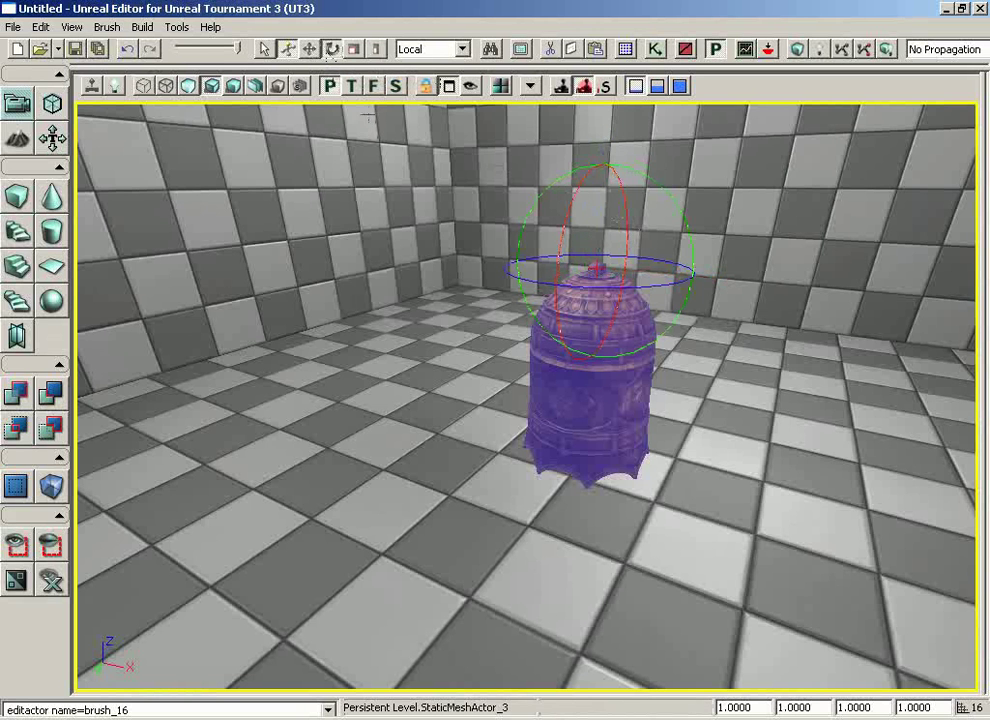
left_click(310, 51)
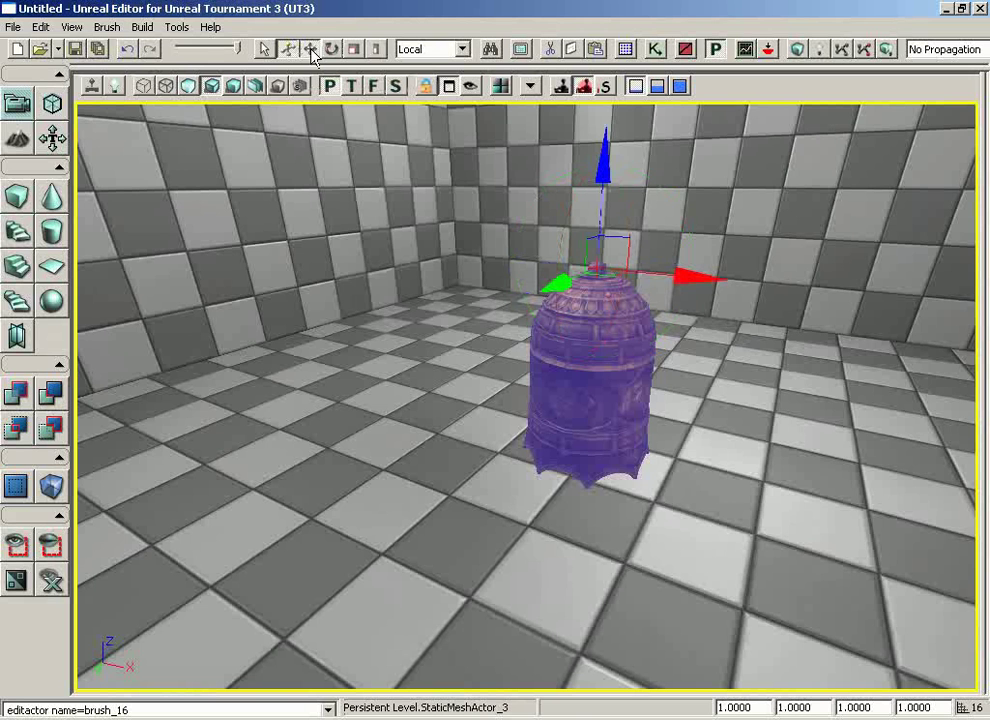
key("space")
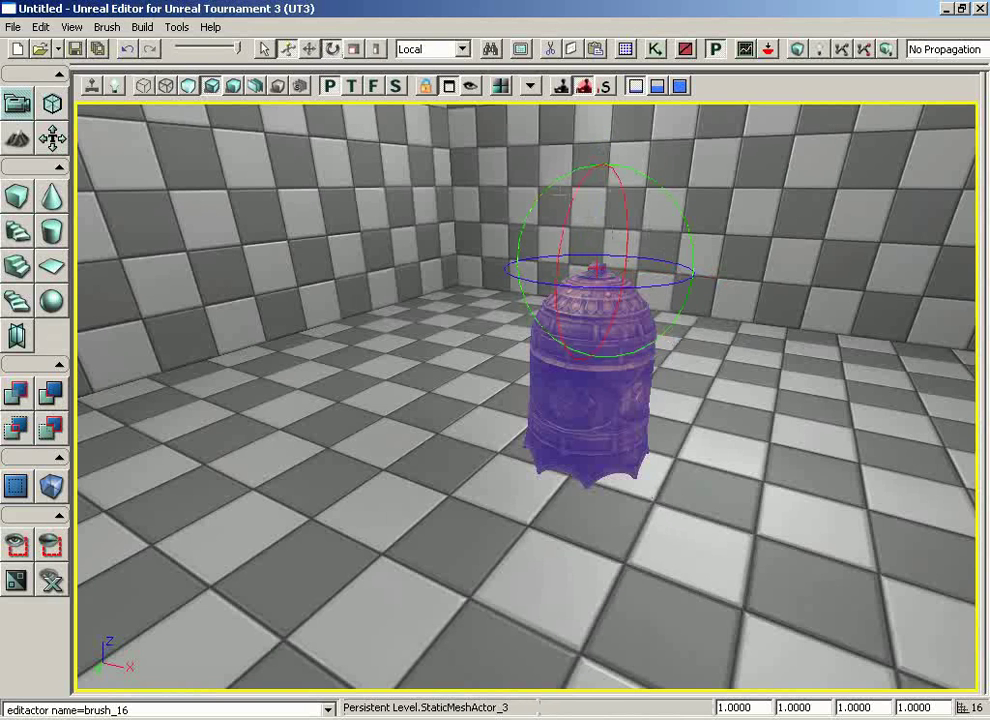
key("space")
key("space")
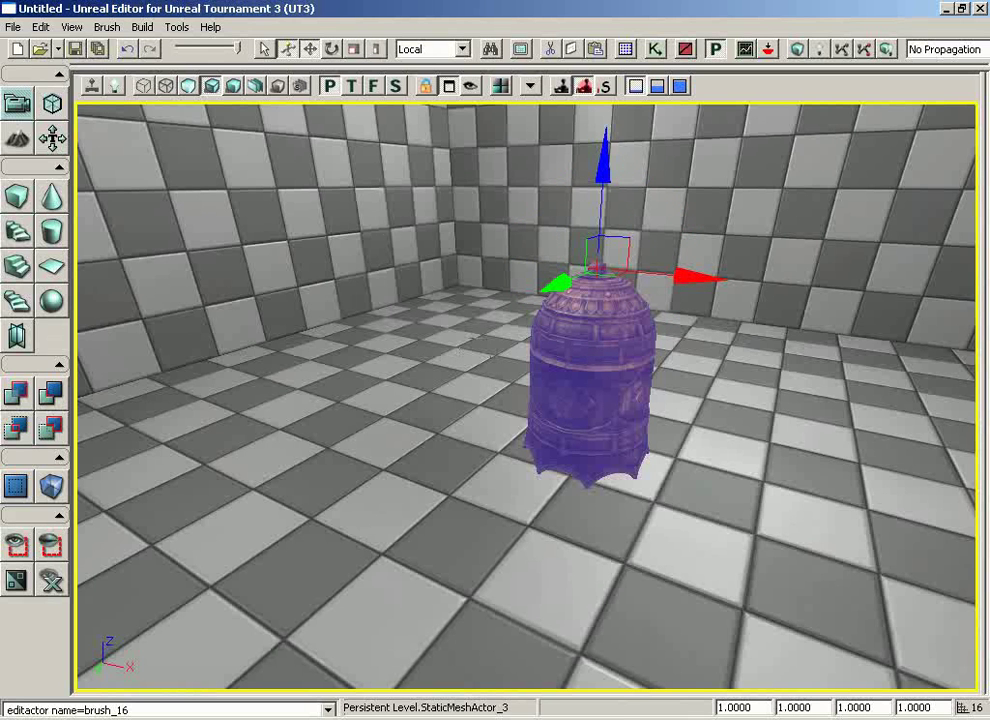
Step: Activate the Rotate widget and tilt the bell mesh about its rotation axes
left_click(38, 27)
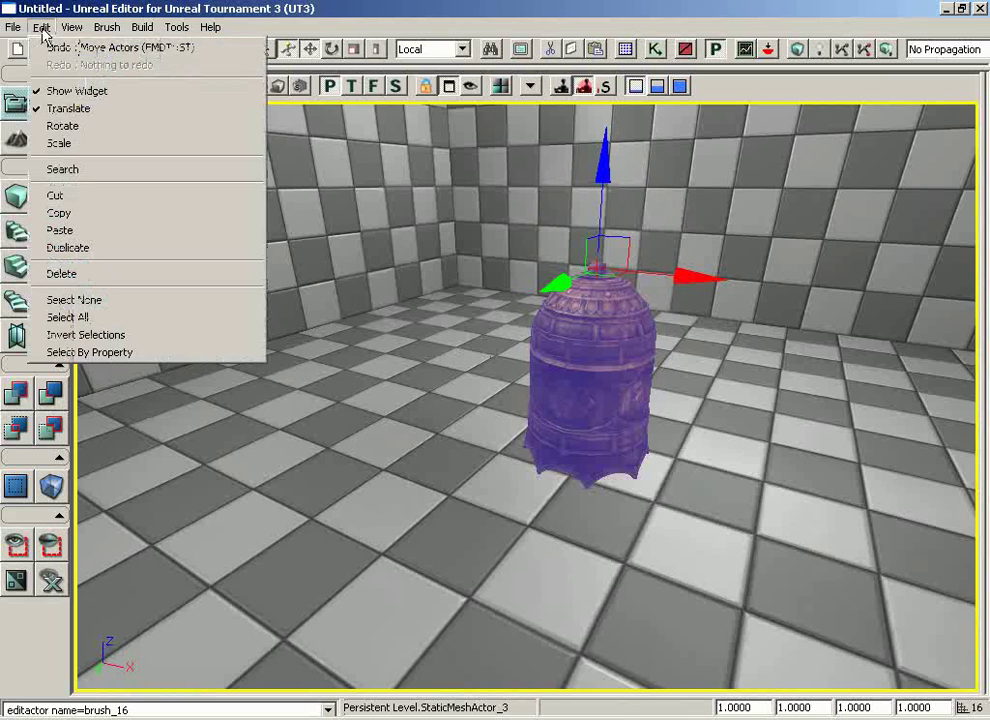
left_click(66, 124)
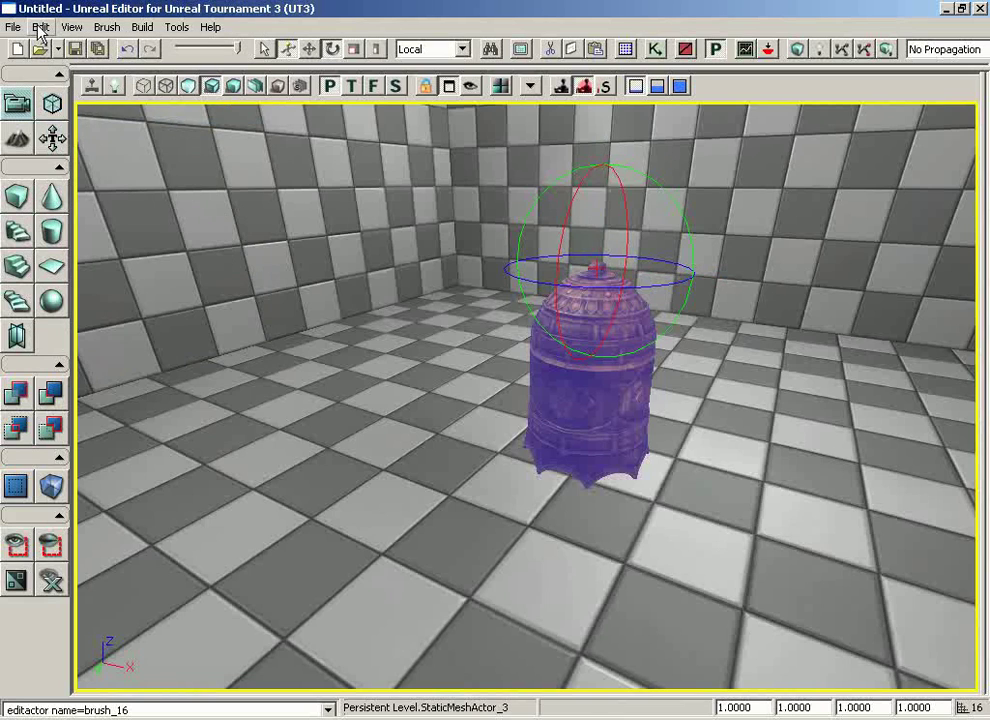
left_click_drag(702, 446, 711, 364)
left_click_drag(730, 428, 690, 430)
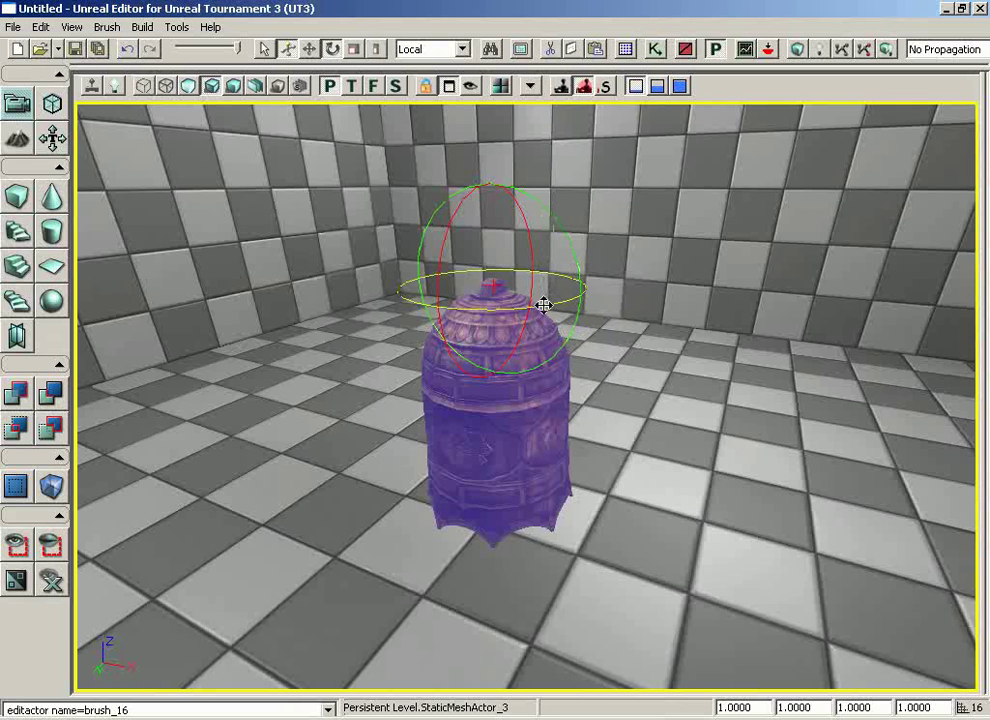
left_click_drag(451, 214, 182, 330)
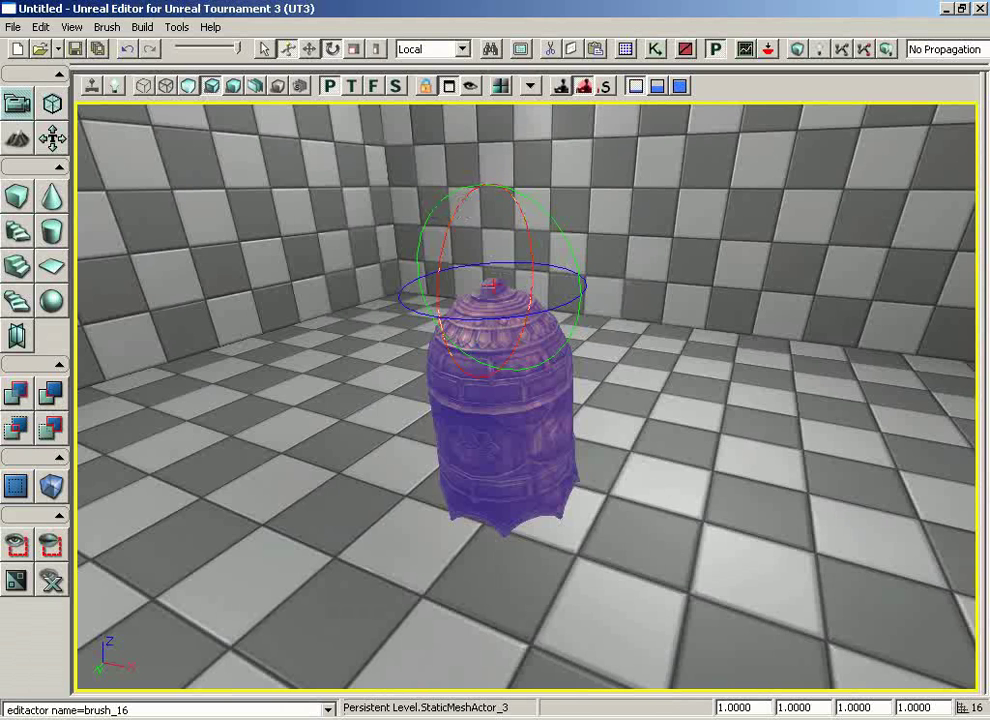
left_click_drag(447, 238, 316, 276)
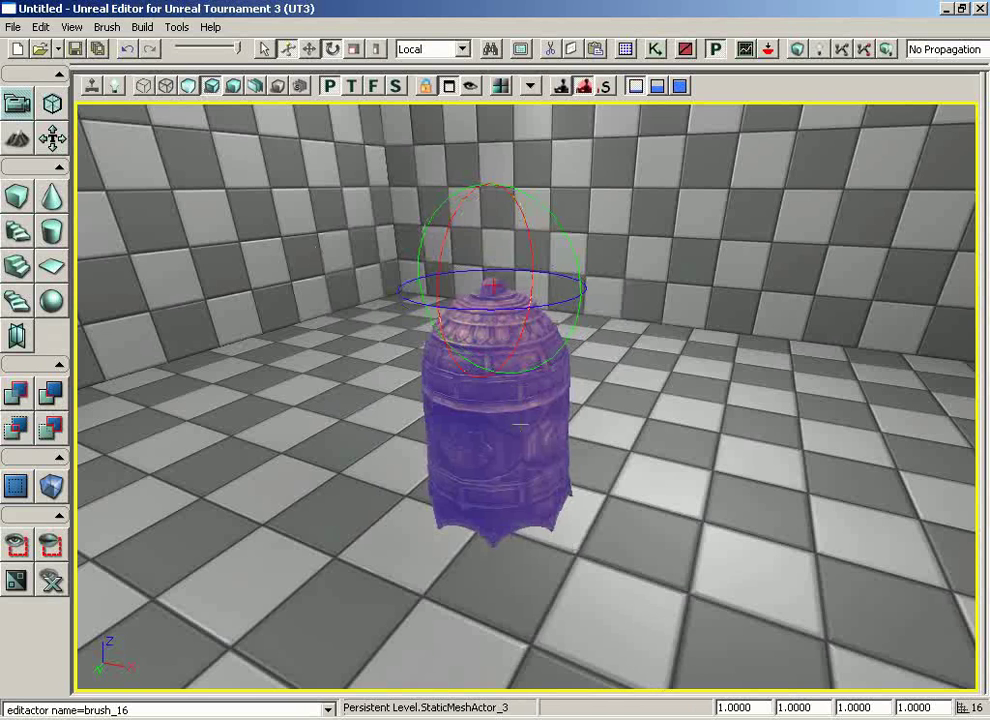
left_click_drag(451, 246, 290, 404)
Step: Return to the translation widget and move the tilted bell along its local X axis
key("space")
key("space")
left_click_drag(579, 290, 506, 230)
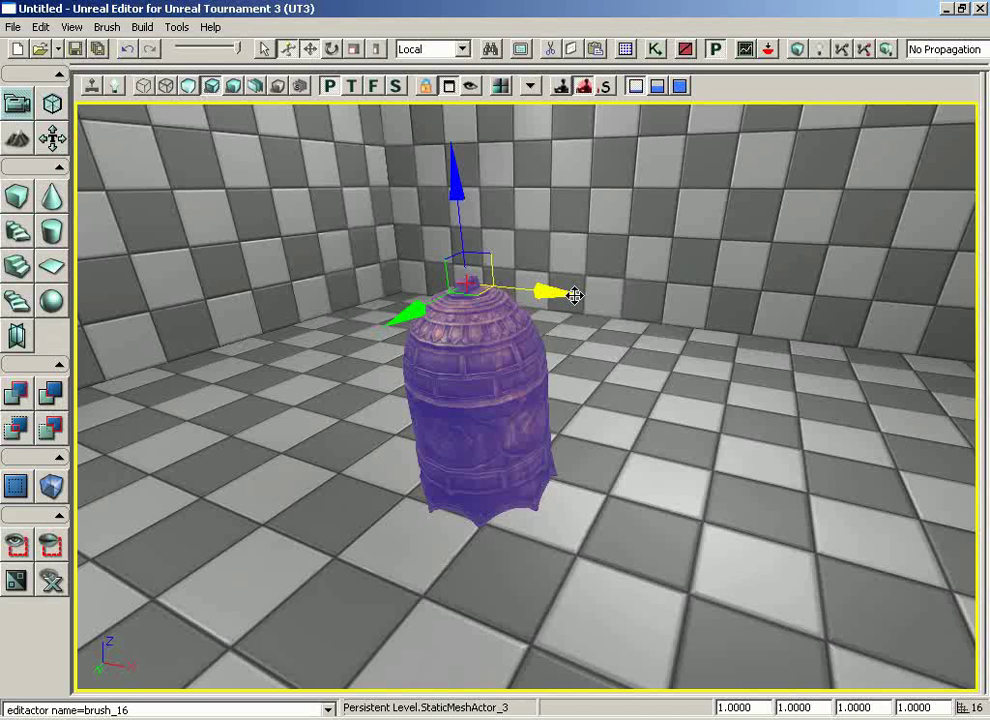
mouse_move(575, 295)
left_mouse_down()
mouse_move(515, 278)
mouse_move(545, 277)
mouse_move(559, 291)
left_mouse_up()
left_click_drag(624, 339, 604, 380)
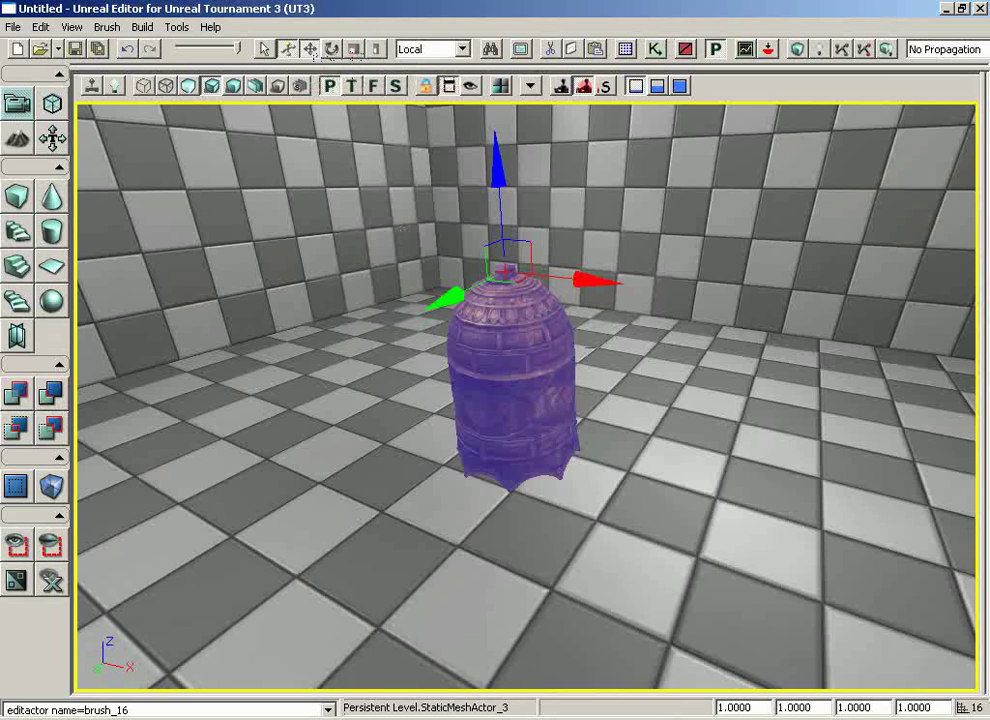
Step: Scale the bell mesh uniformly to about 0.95 on all three axes
key("space")
key("space")
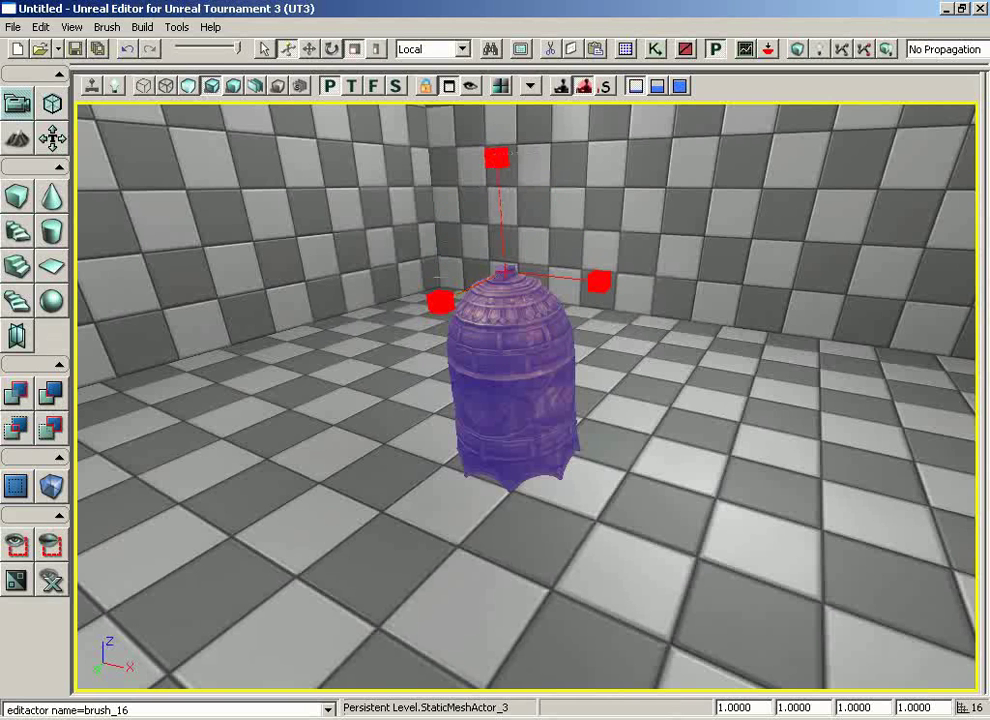
left_click_drag(440, 298, 252, 193)
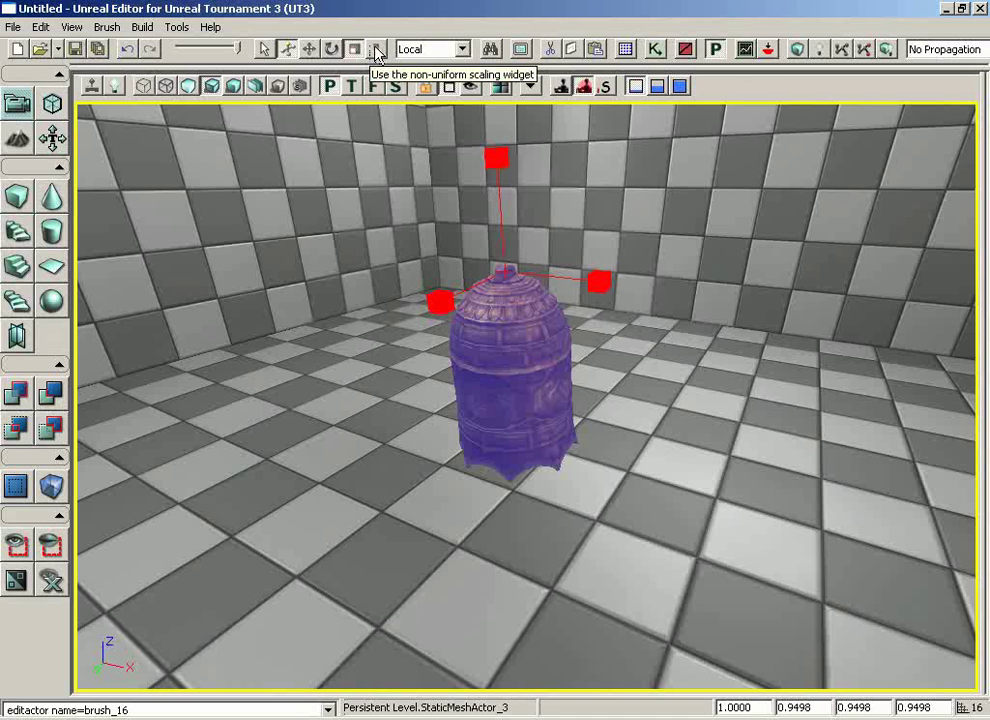
Step: Enlarge the bell with the non-uniform scaling widget to about 3.18 in X, 3.84 in Y and 3.38 in Z
left_click(377, 50)
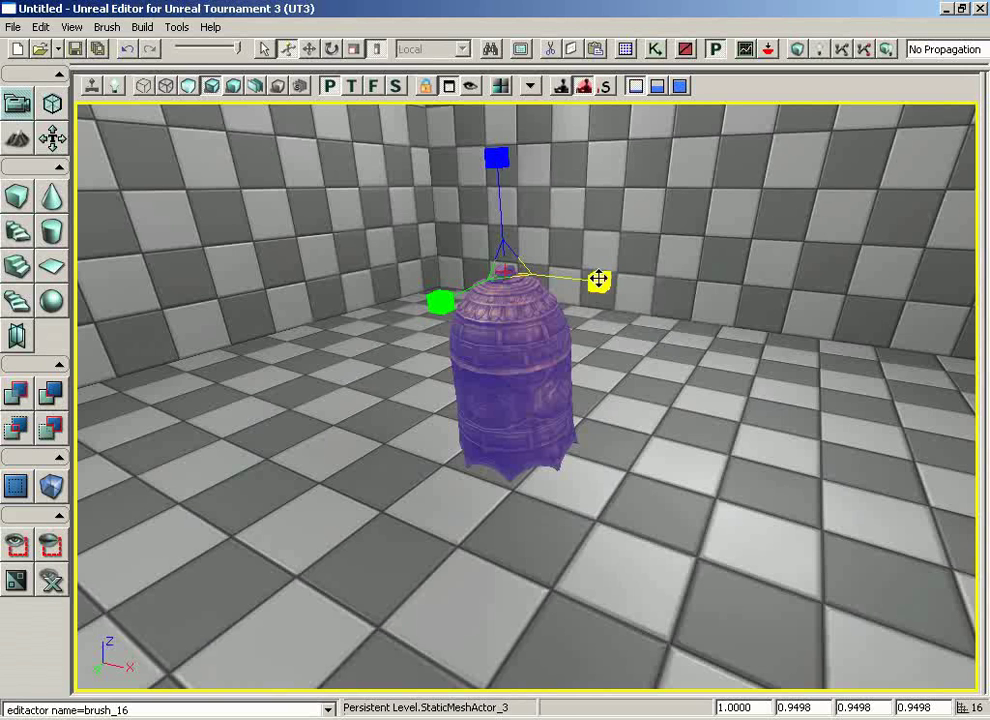
left_click_drag(597, 277, 625, 272)
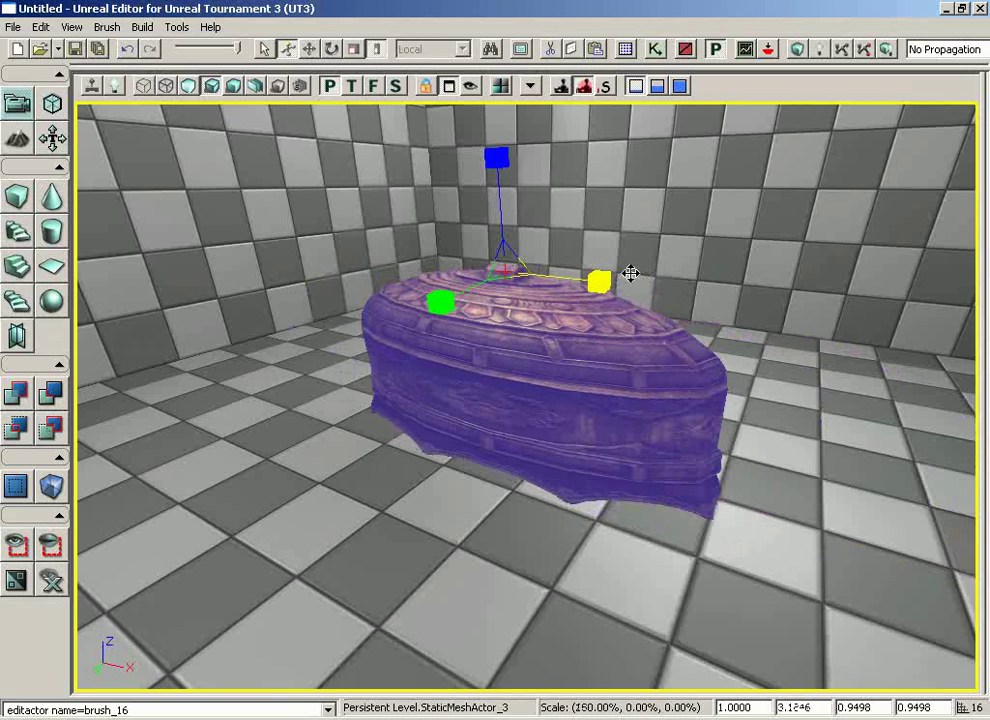
left_click_drag(499, 157, 506, 200)
left_click_drag(500, 266, 351, 225)
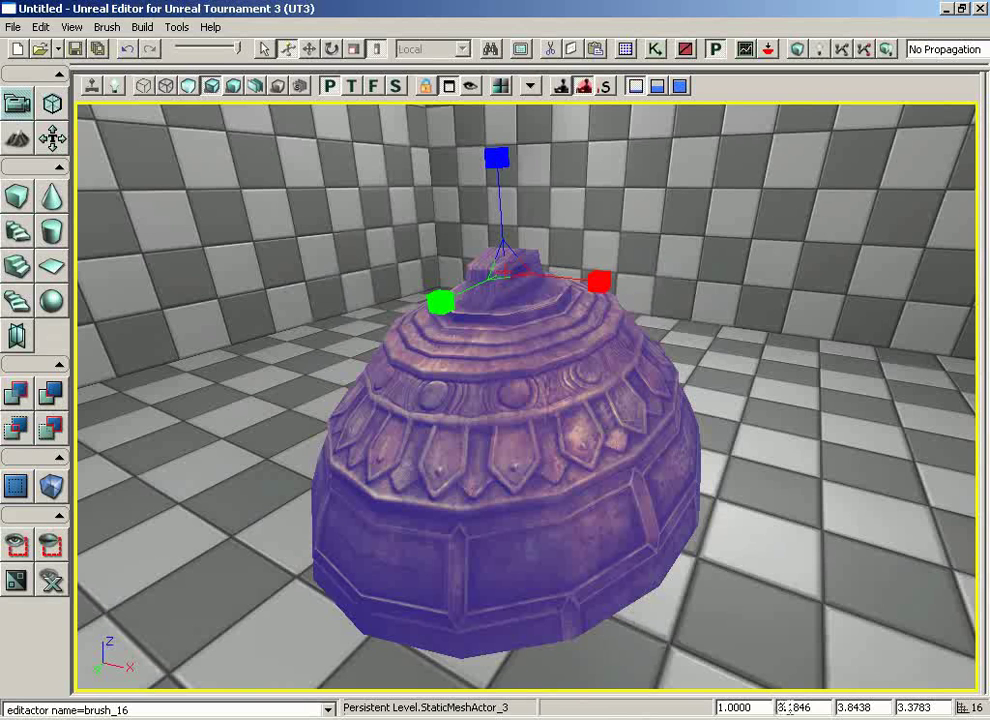
Step: Check the mesh's per-axis scale fields and stretch the mesh along X to a scale of about 5.47
left_click_drag(818, 707, 779, 706)
key("Tab")
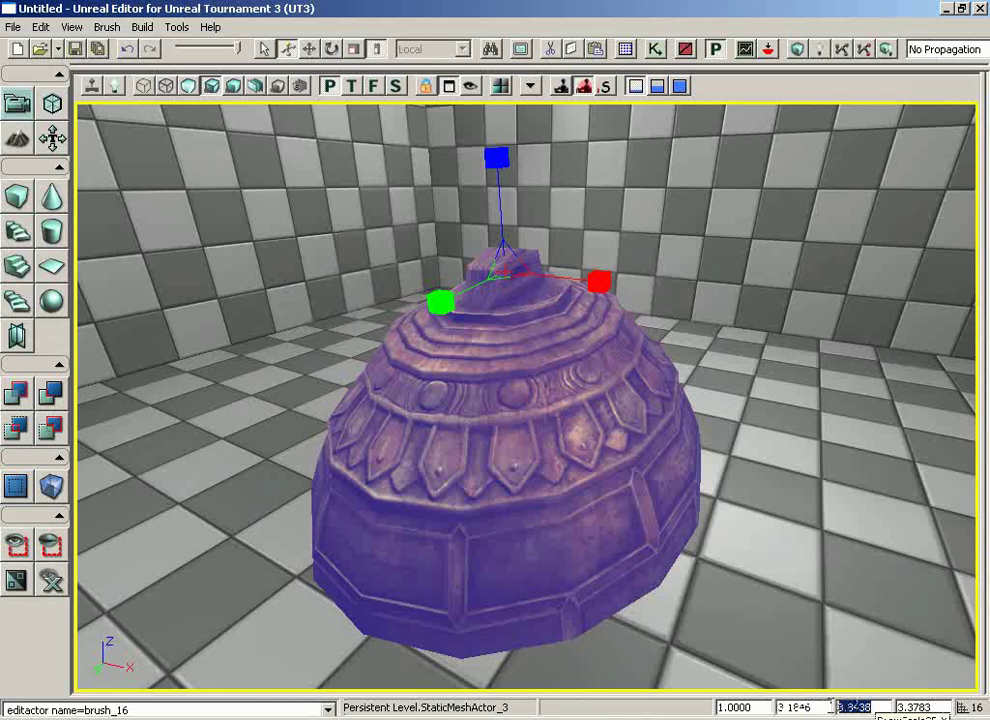
key("Tab")
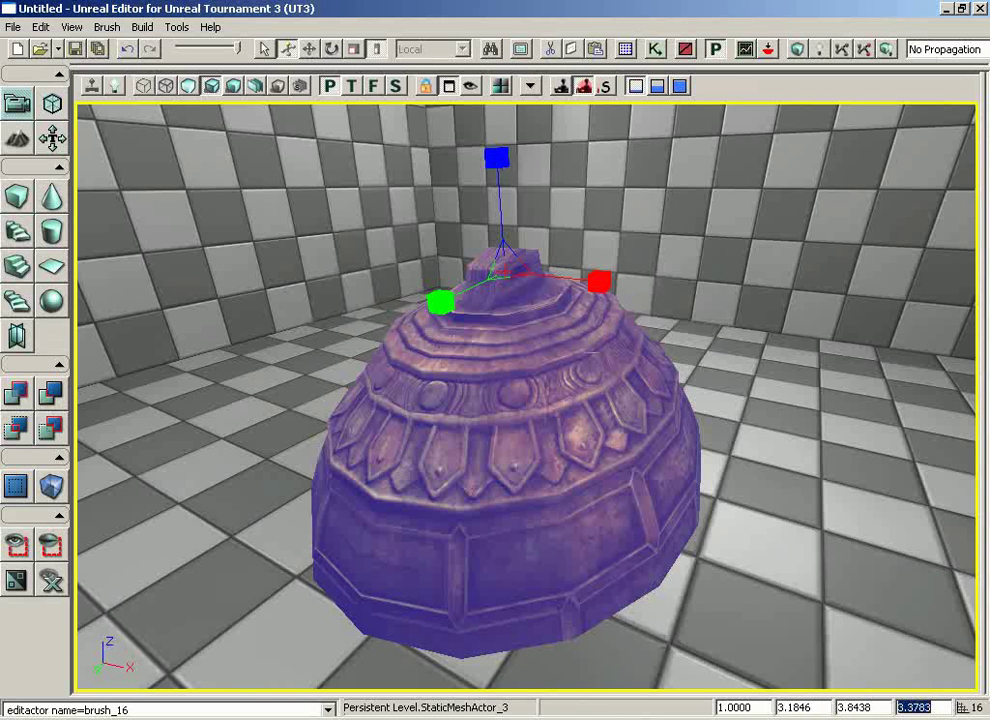
mouse_move(601, 281)
left_mouse_down()
mouse_move(619, 281)
mouse_move(611, 281)
left_mouse_up()
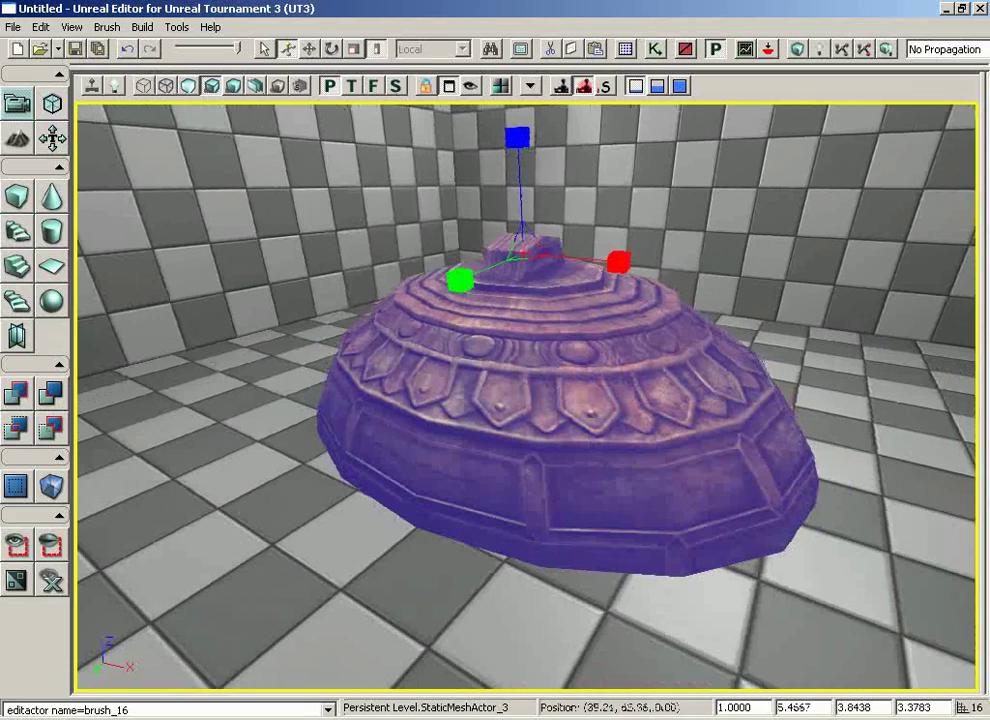
right_click_drag(798, 310, 798, 230)
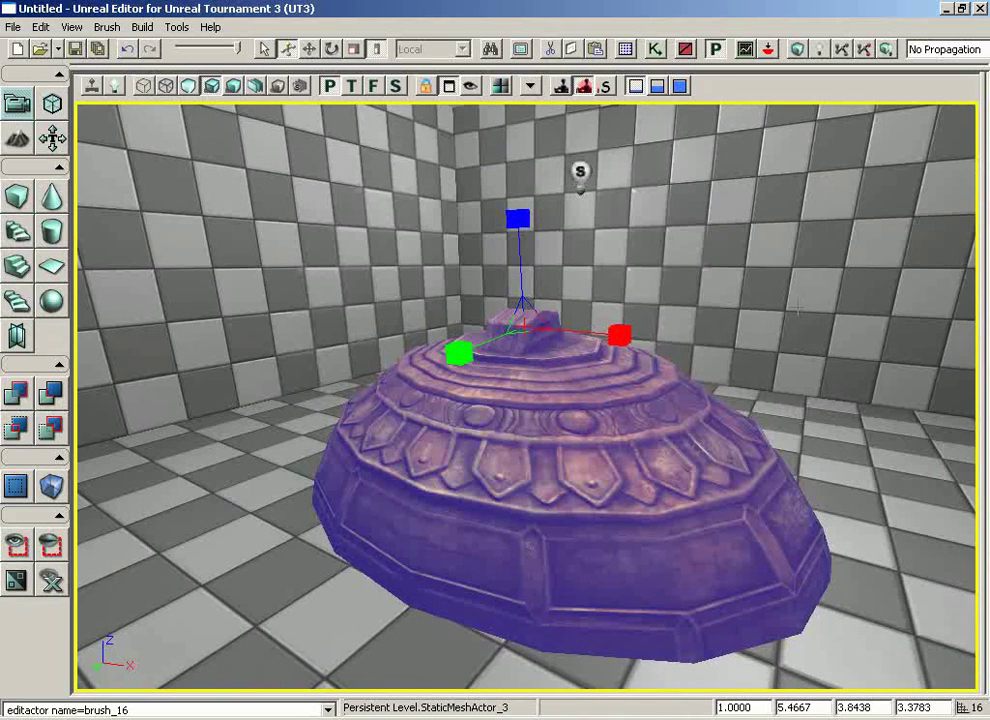
Step: Return to the translation widget and raise the stretched mesh along its Z axis, keeping the Local coordinate system
key("space")
key("space")
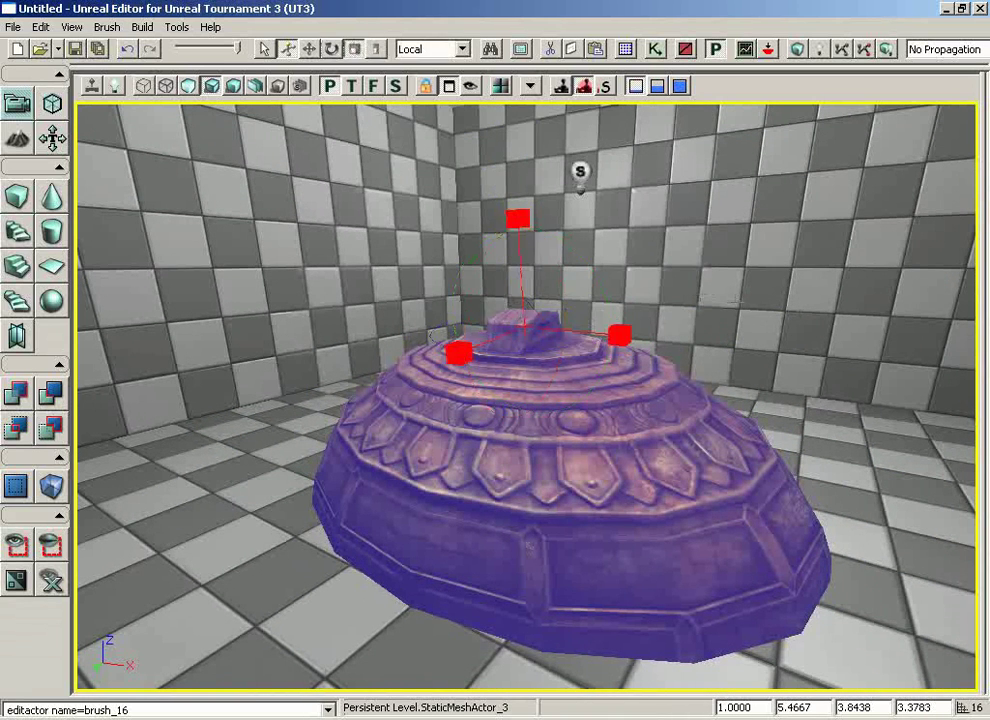
key("space")
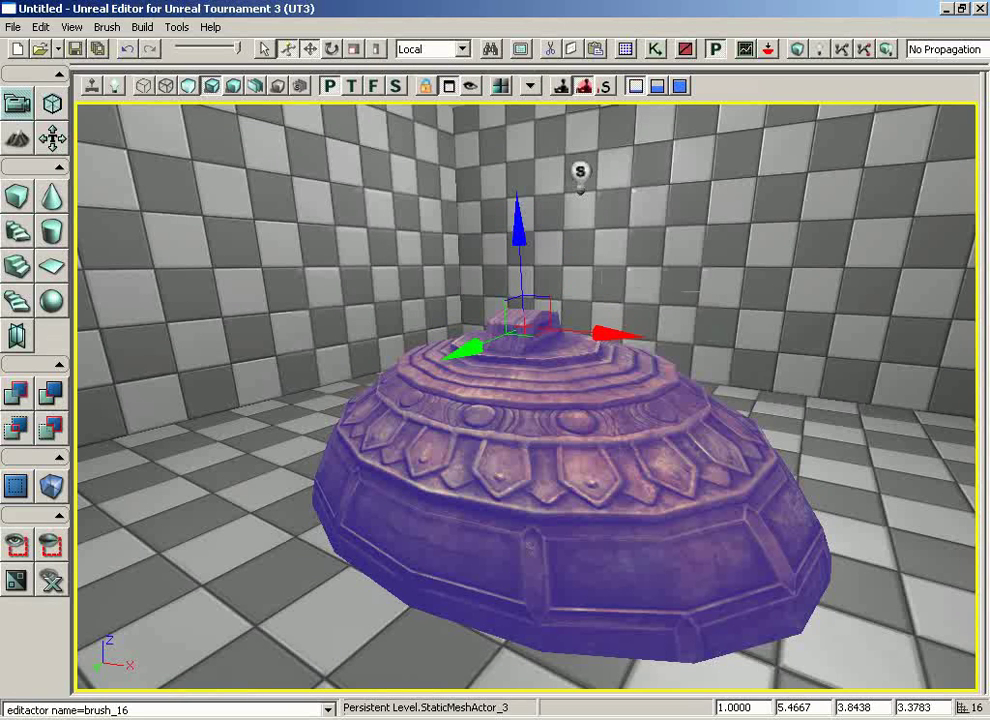
mouse_move(515, 228)
left_mouse_down()
mouse_move(514, 188)
mouse_move(514, 228)
left_mouse_up()
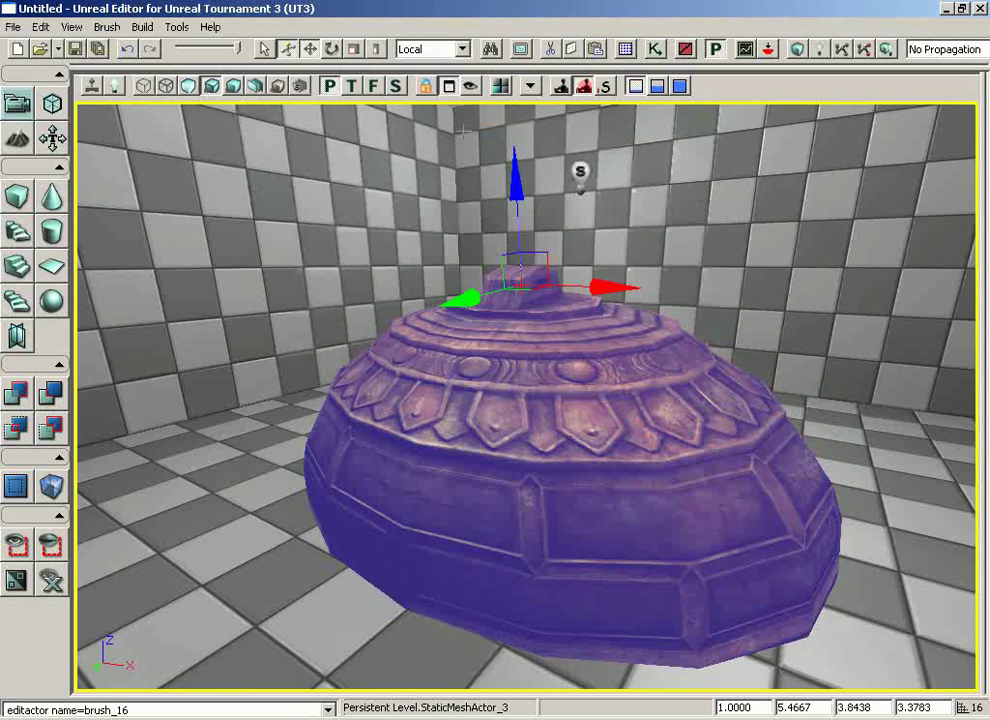
left_click(425, 49)
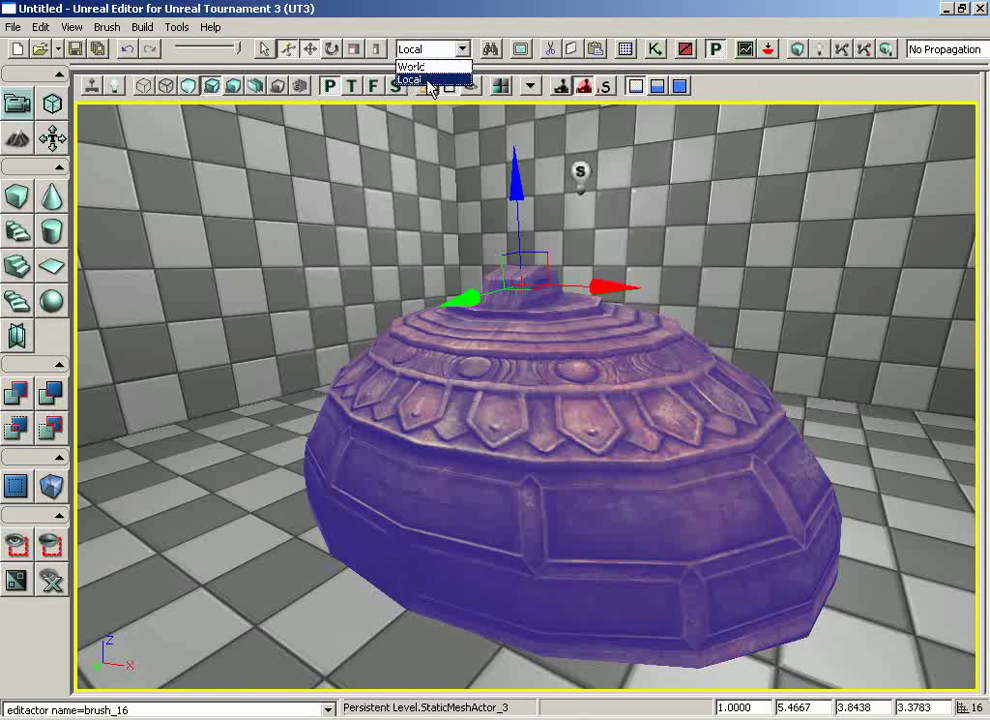
left_click(611, 356)
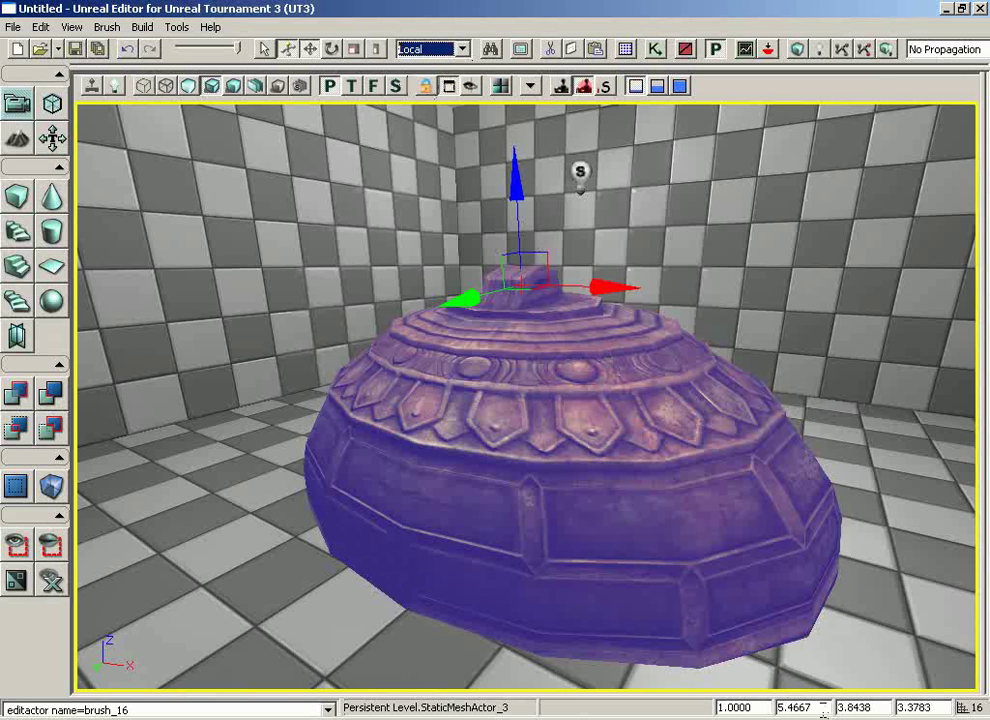
Step: Reset the bell mesh's scale to 1 on the X, Y and Z axes using the per-axis scale fields
left_click(820, 707)
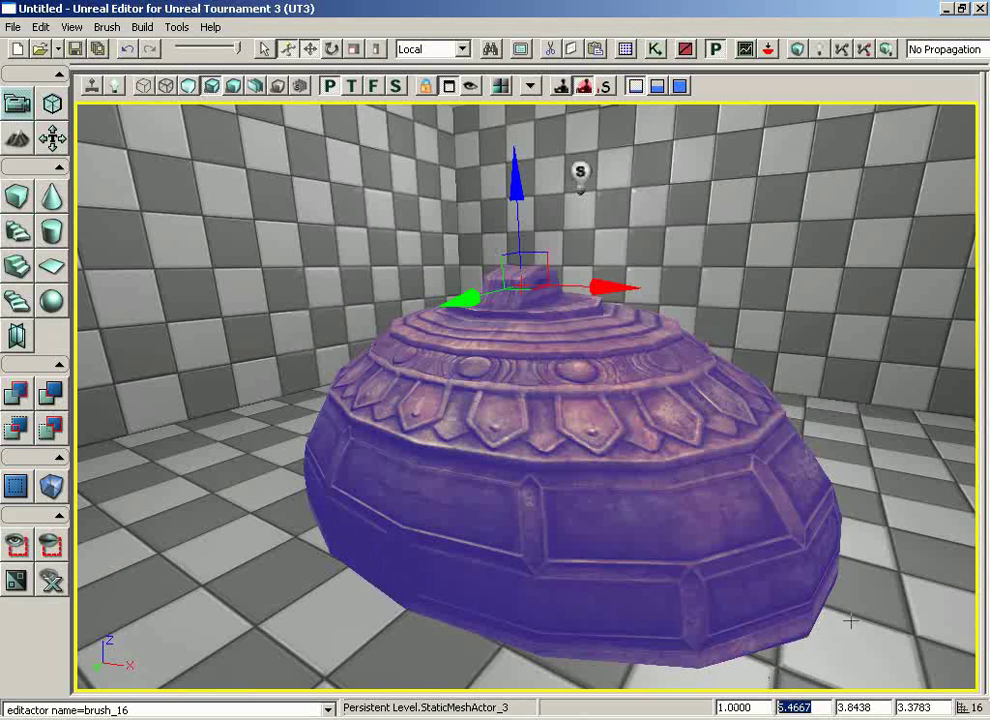
type("1")
key("Tab")
type("1")
key("Tab")
type("1")
key("Return")
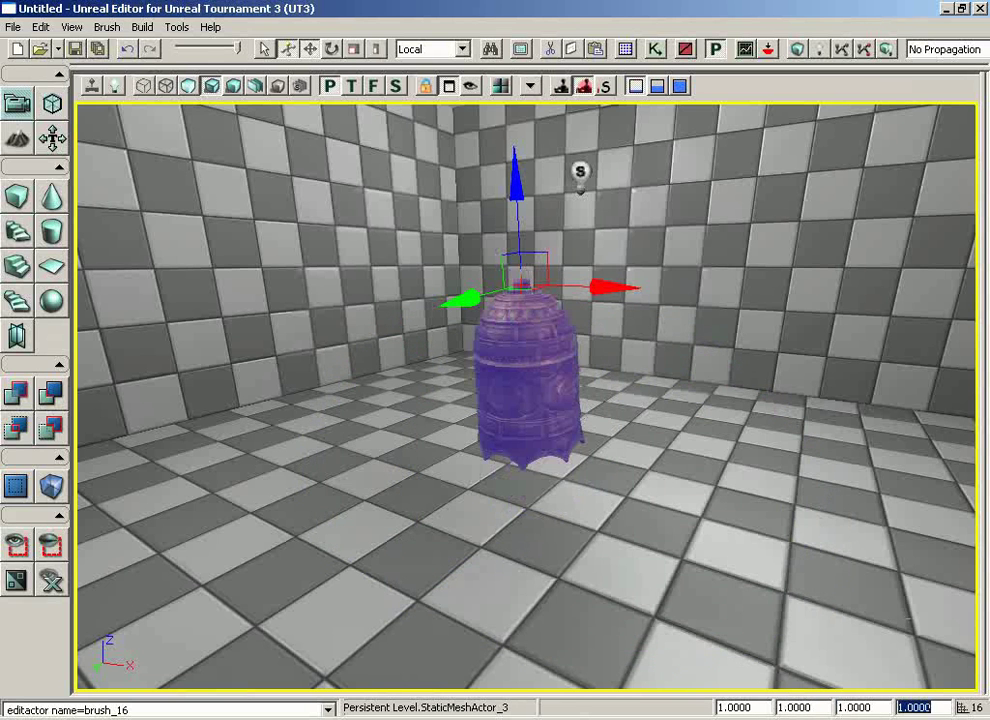
Step: Switch the reference coordinate system from Local to World so the bell's translation widget follows the world axes
left_click_drag(709, 486, 709, 420)
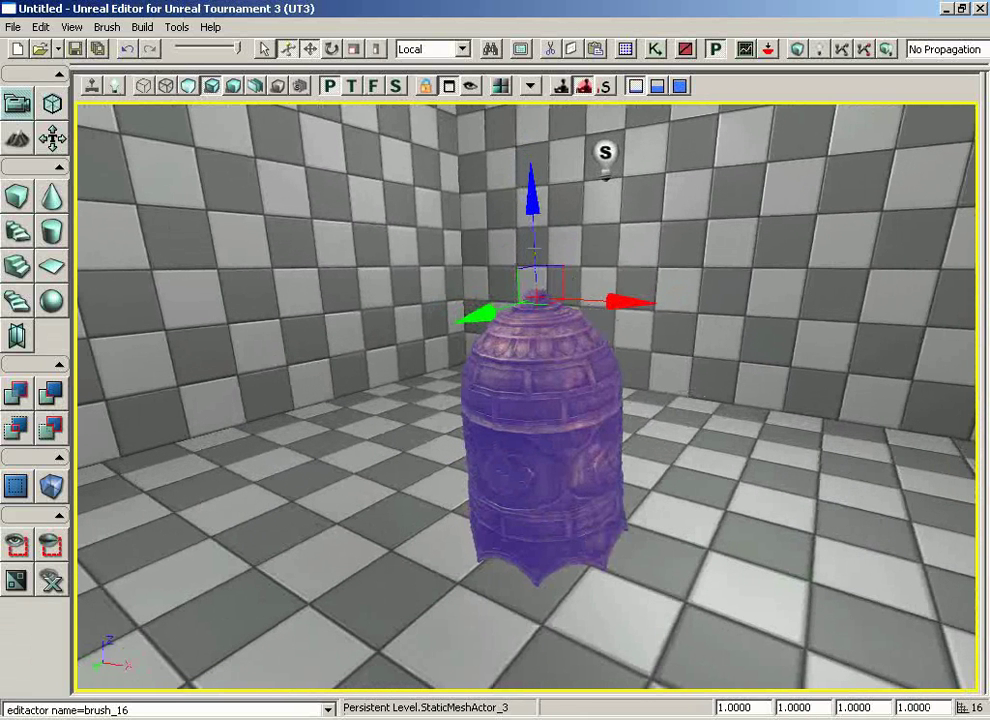
left_click(424, 50)
left_click(425, 65)
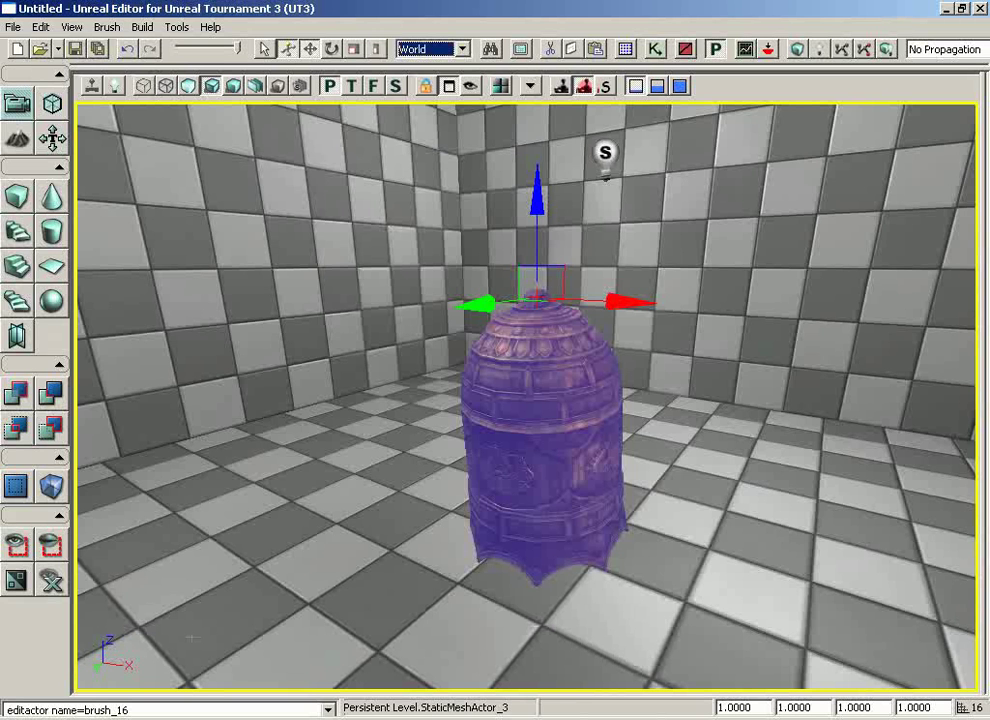
left_click_drag(354, 569, 473, 550)
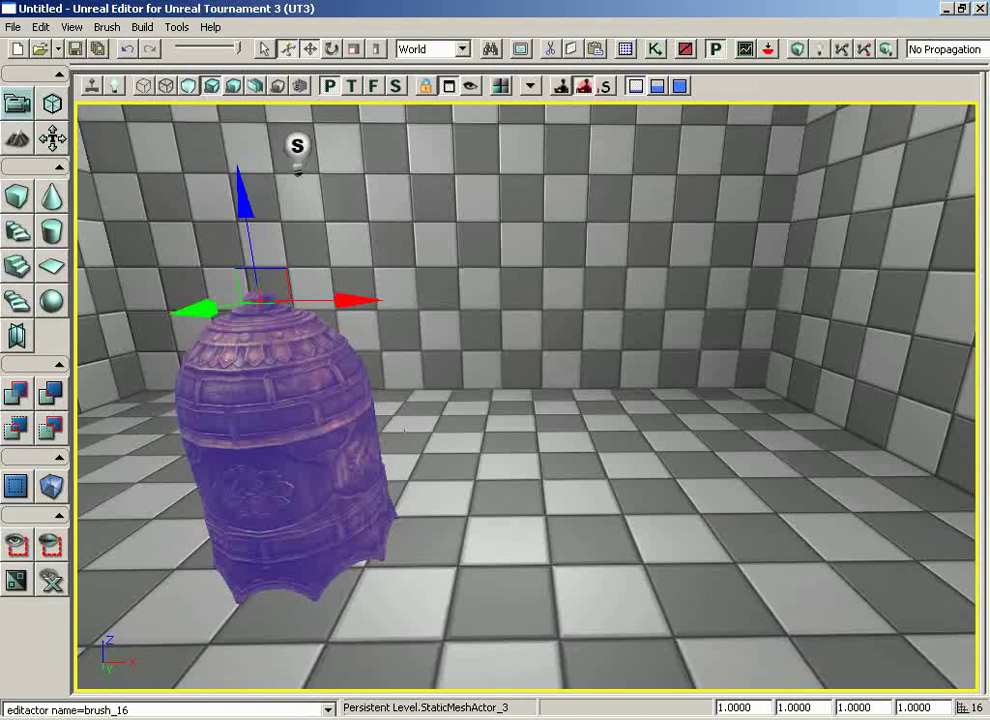
left_click(430, 49)
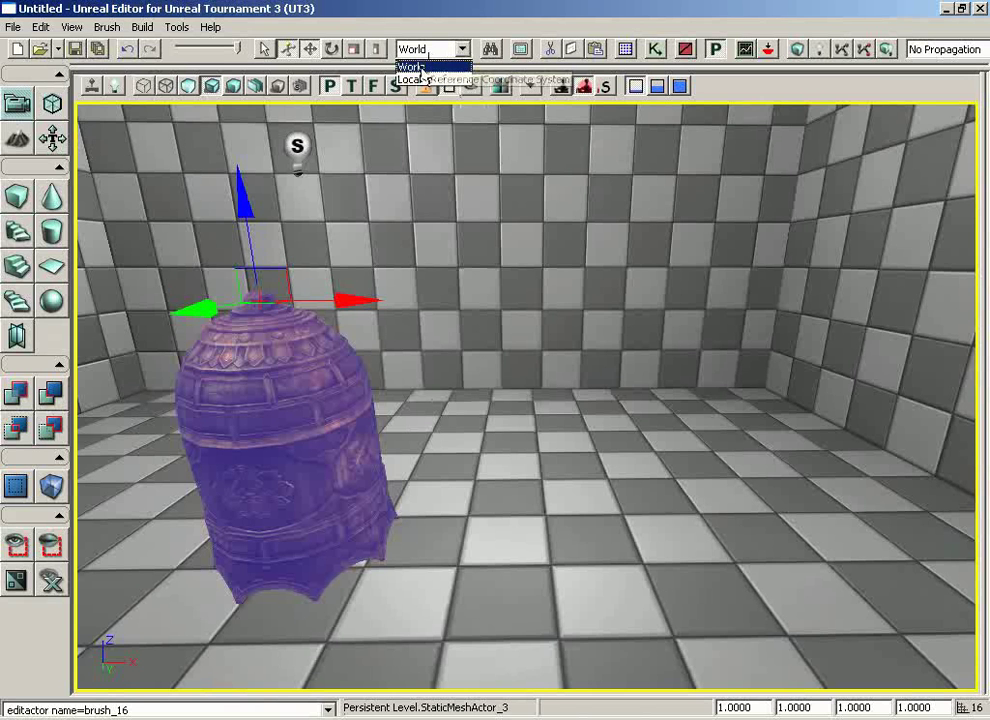
left_click(418, 68)
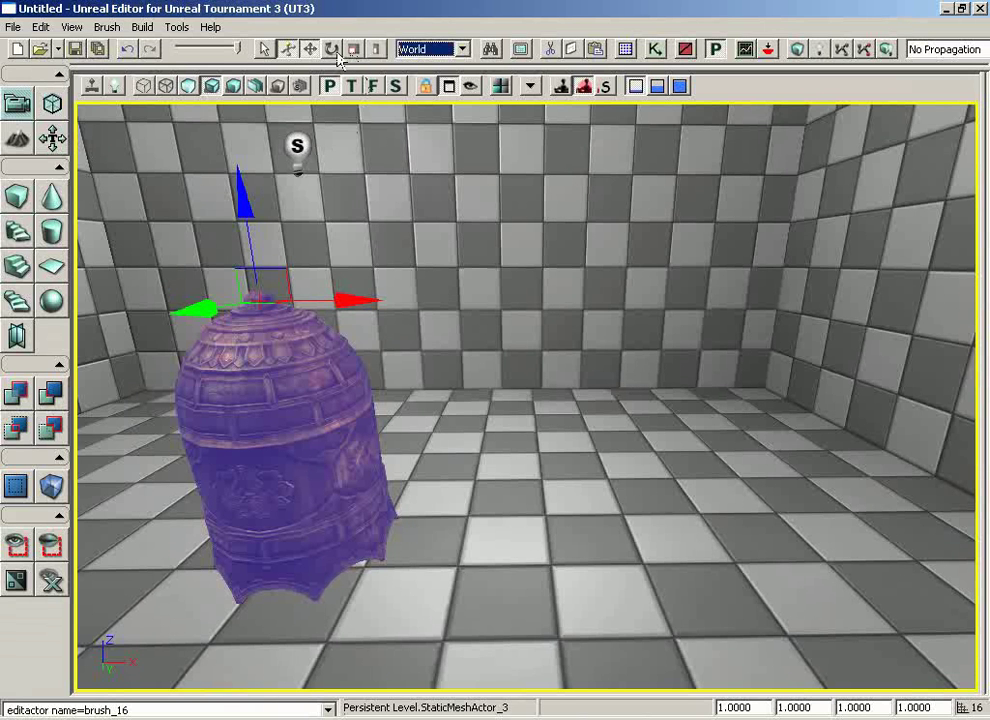
Step: Bring up the scaling widget on the bell, compare it in the Local and World coordinate systems, and finish on World
key("space")
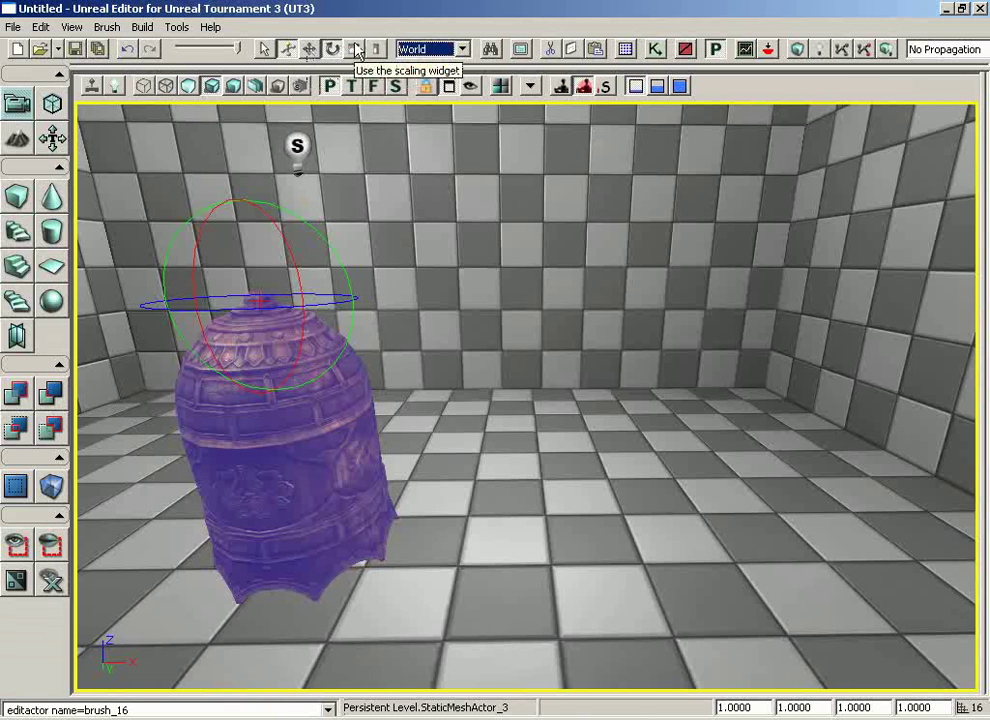
left_click(357, 50)
left_click(440, 49)
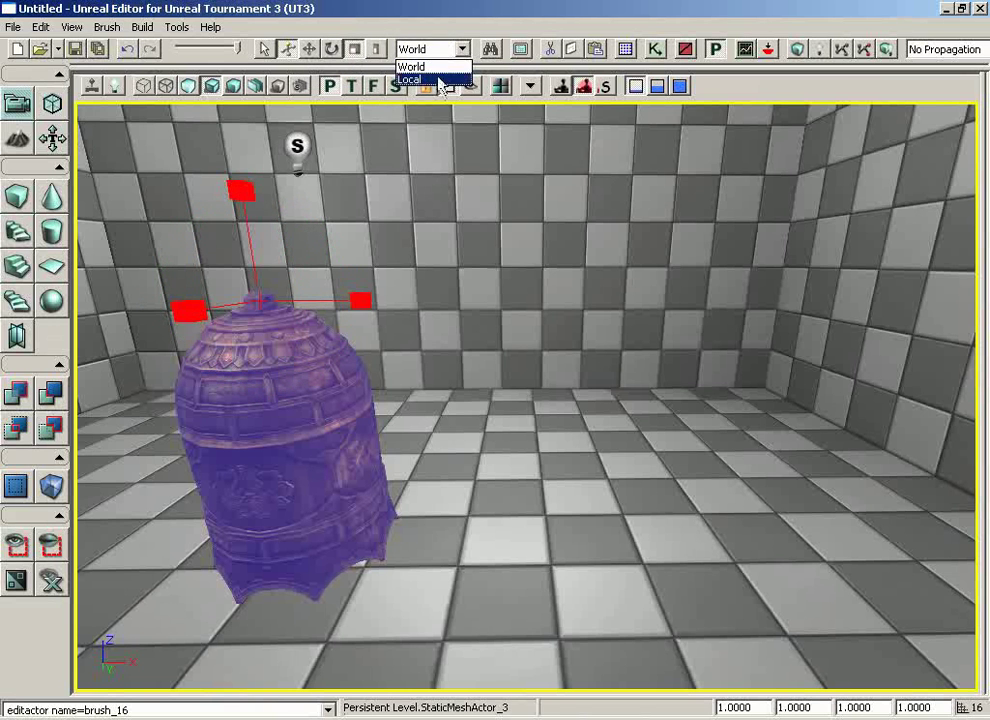
left_click(440, 80)
left_click(438, 49)
left_click(432, 65)
left_click(420, 50)
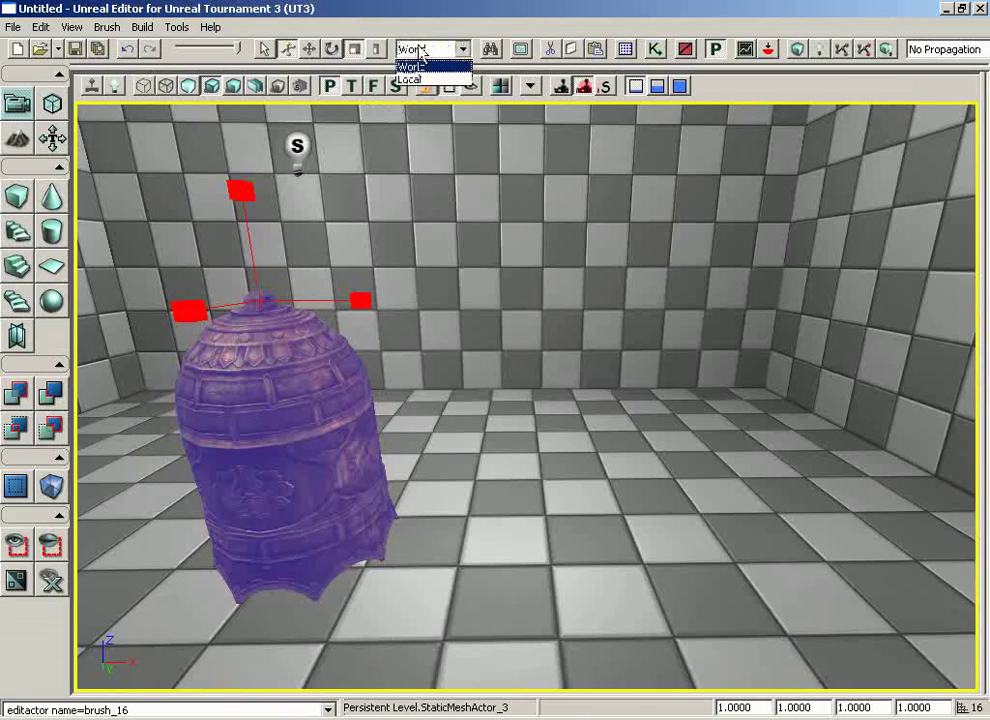
left_click(416, 66)
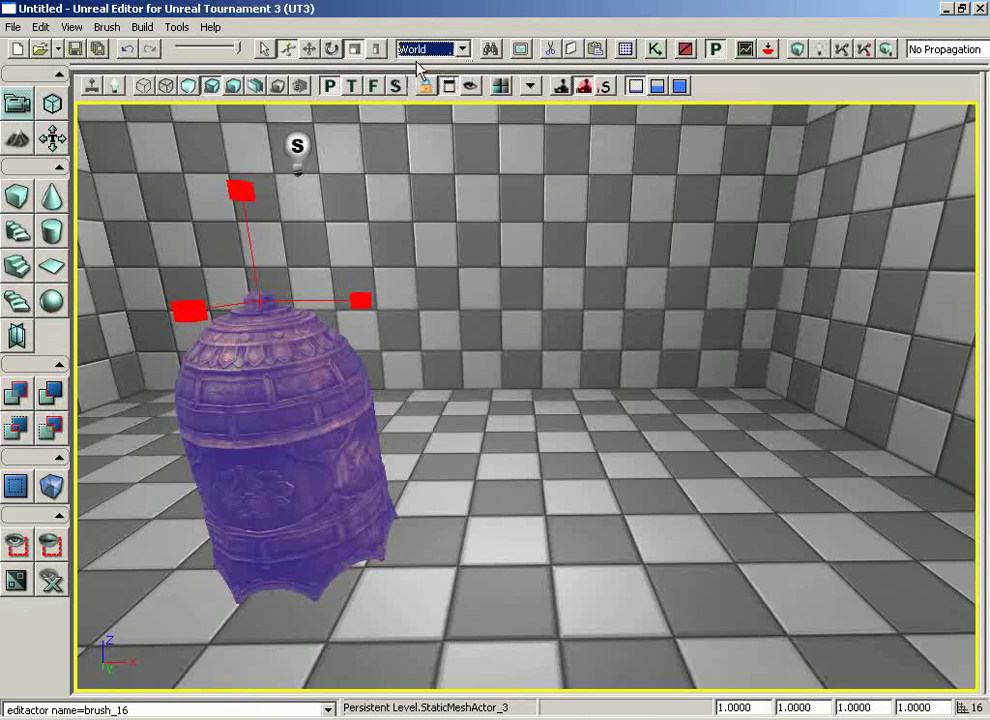
Step: Rotate the bell with the rotation widget in the World coordinate system so that it tips over onto its side
left_click(311, 48)
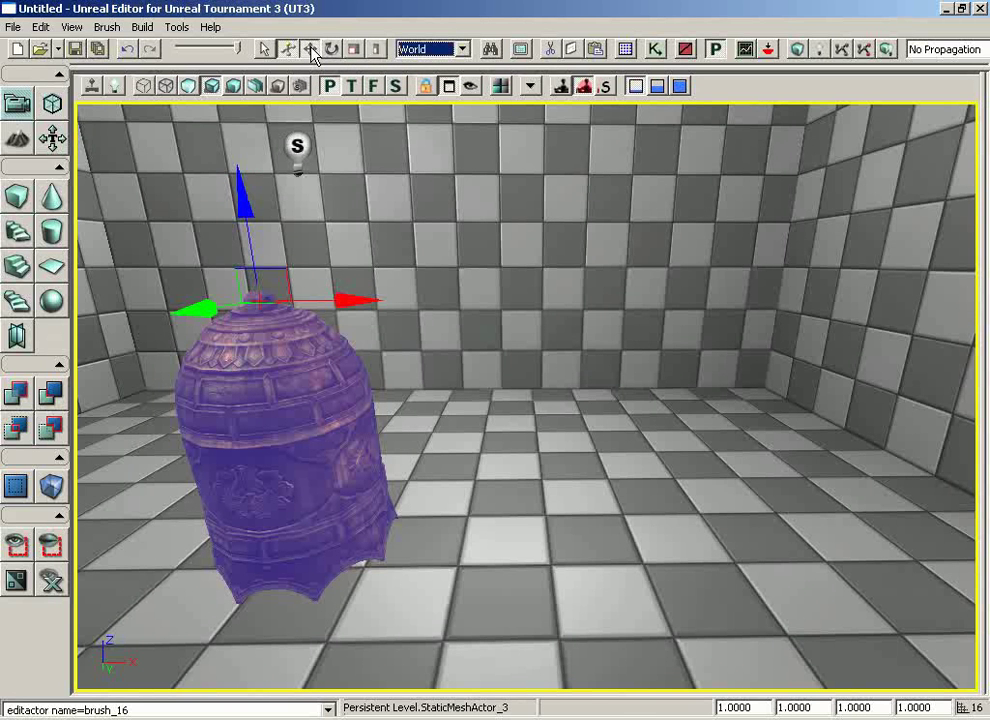
left_click(331, 48)
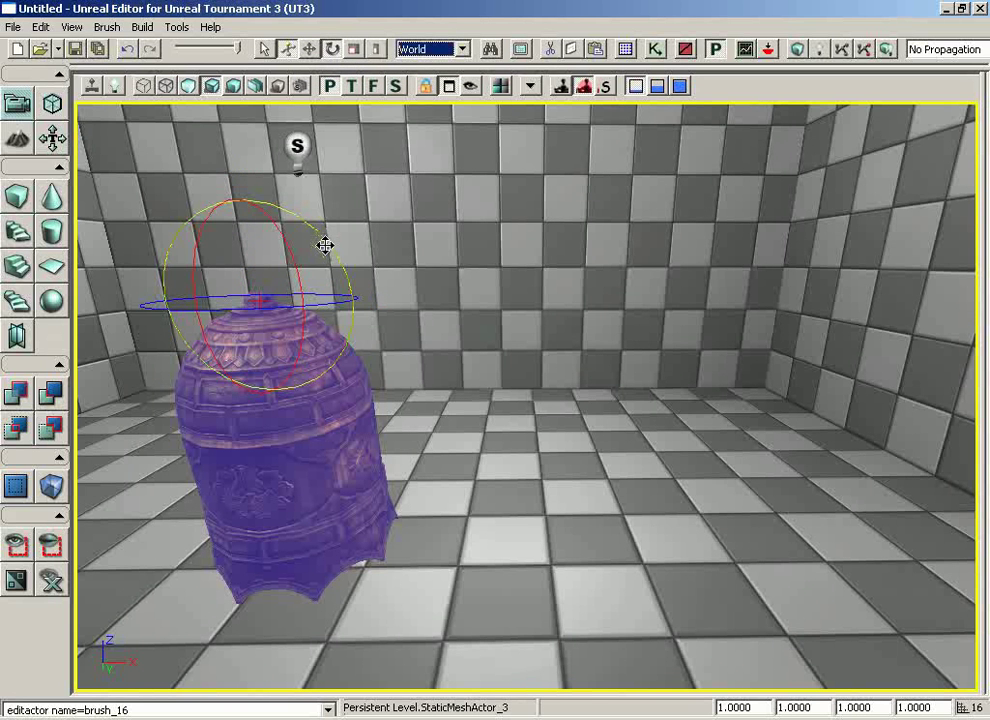
left_click_drag(327, 245, 530, 276)
left_click_drag(172, 230, 262, 358)
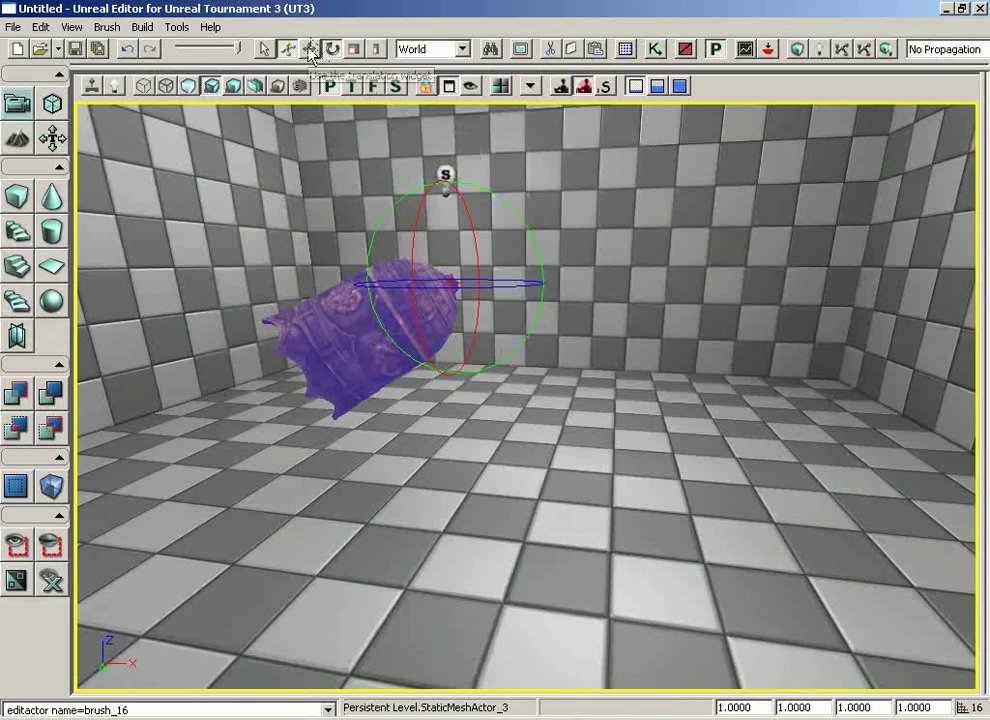
Step: Return to the translation widget and set the reference coordinate system to Local so its axes align with the tilted bell
left_click(310, 49)
left_click_drag(316, 200, 190, 200)
middle_click_drag(190, 200, 300, 200)
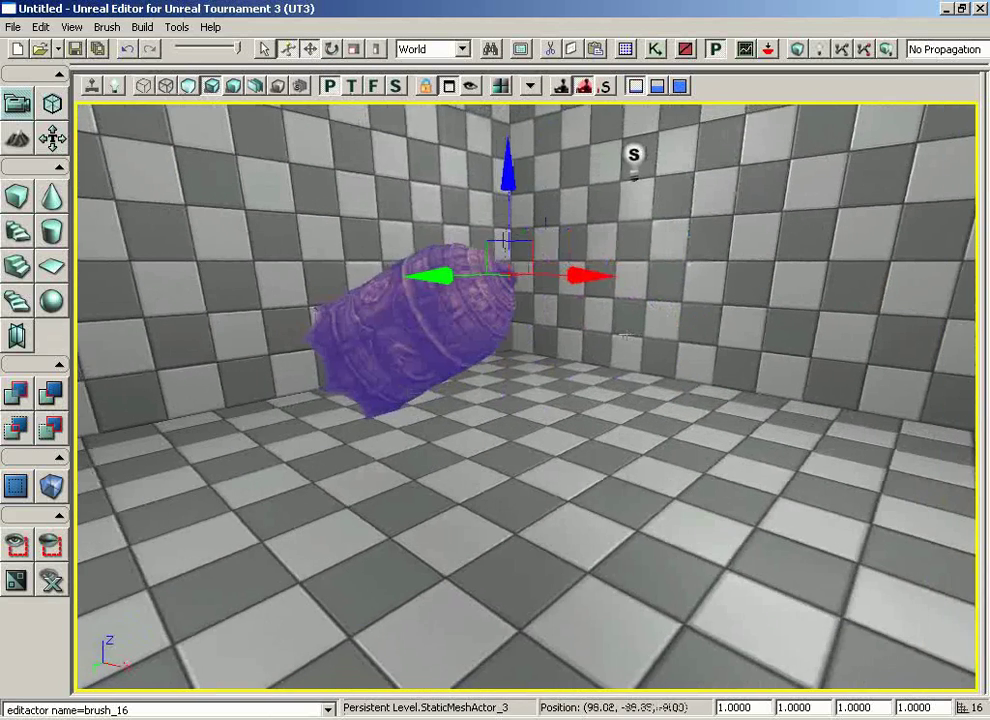
left_click_drag(583, 300, 583, 200)
middle_click_drag(583, 200, 583, 106)
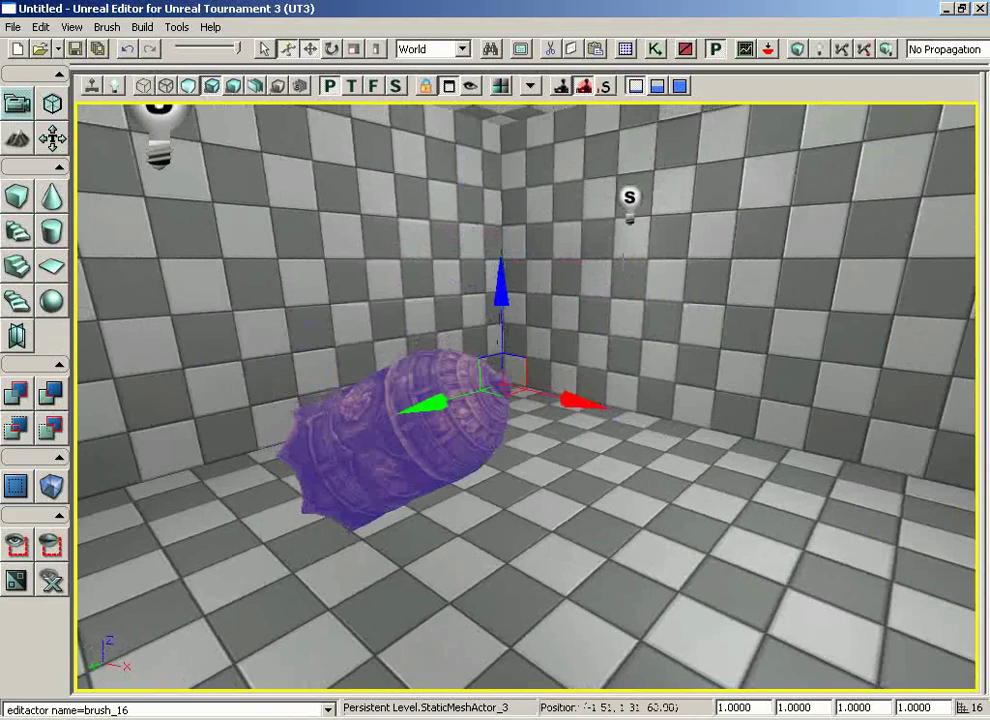
left_click(455, 52)
left_click(420, 78)
left_click(425, 86)
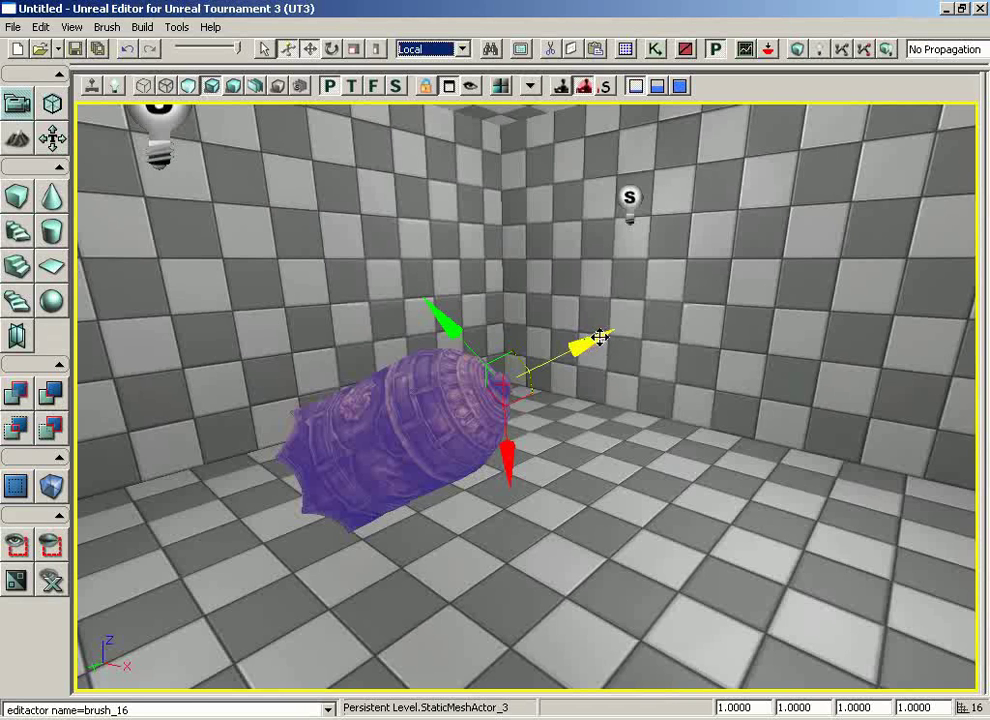
Step: Move the tilted bell along its local Z, Y and X axes with the translation widget, raising it above the floor
left_click_drag(583, 343, 610, 332)
left_click_drag(517, 347, 478, 296)
left_click_drag(501, 430, 490, 380)
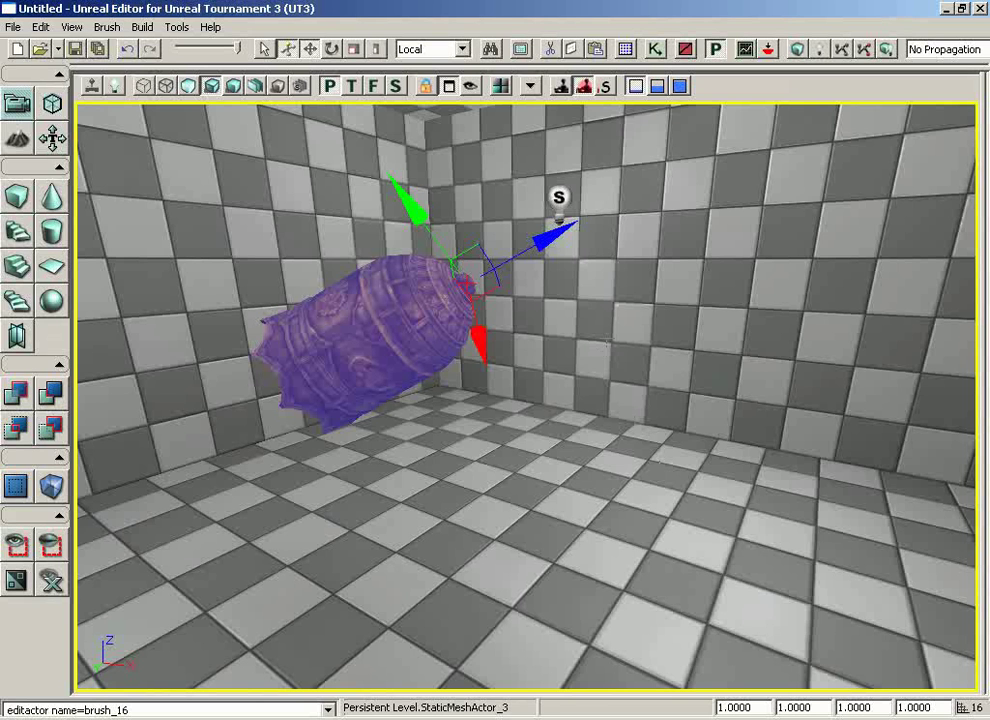
Step: Switch to the rotation widget and set the reference coordinate system to World
left_click(333, 49)
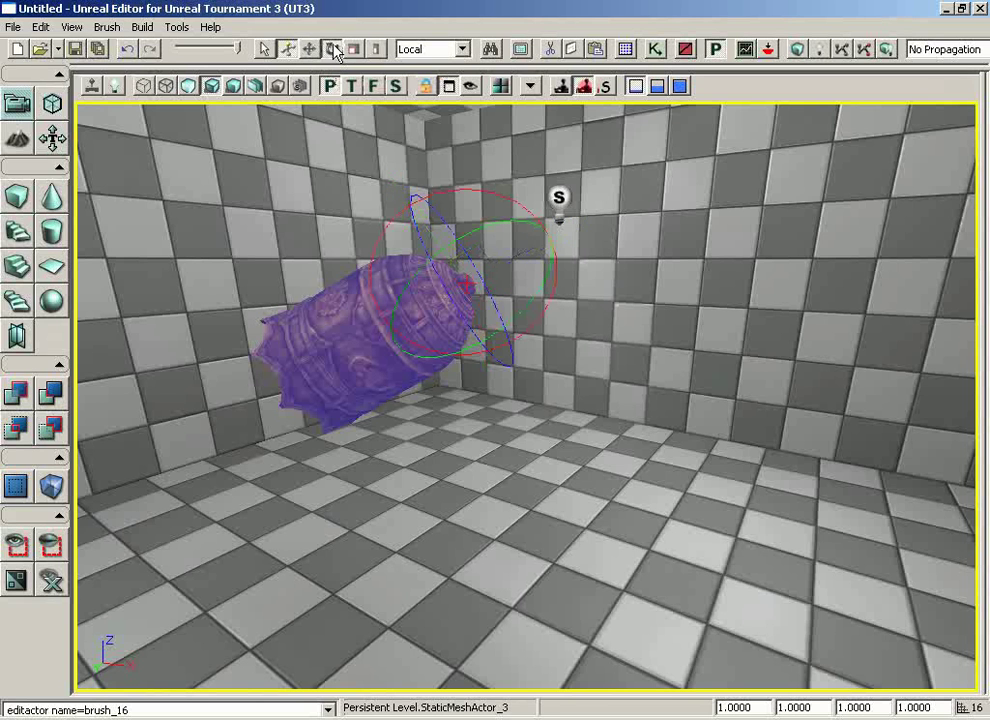
left_click(461, 49)
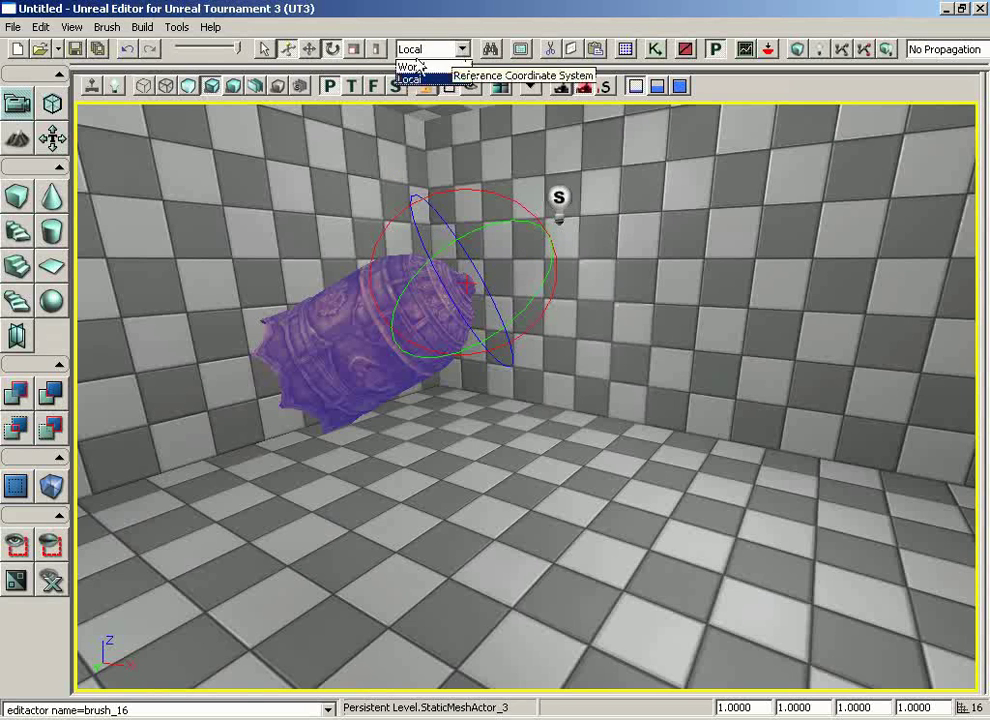
left_click(412, 66)
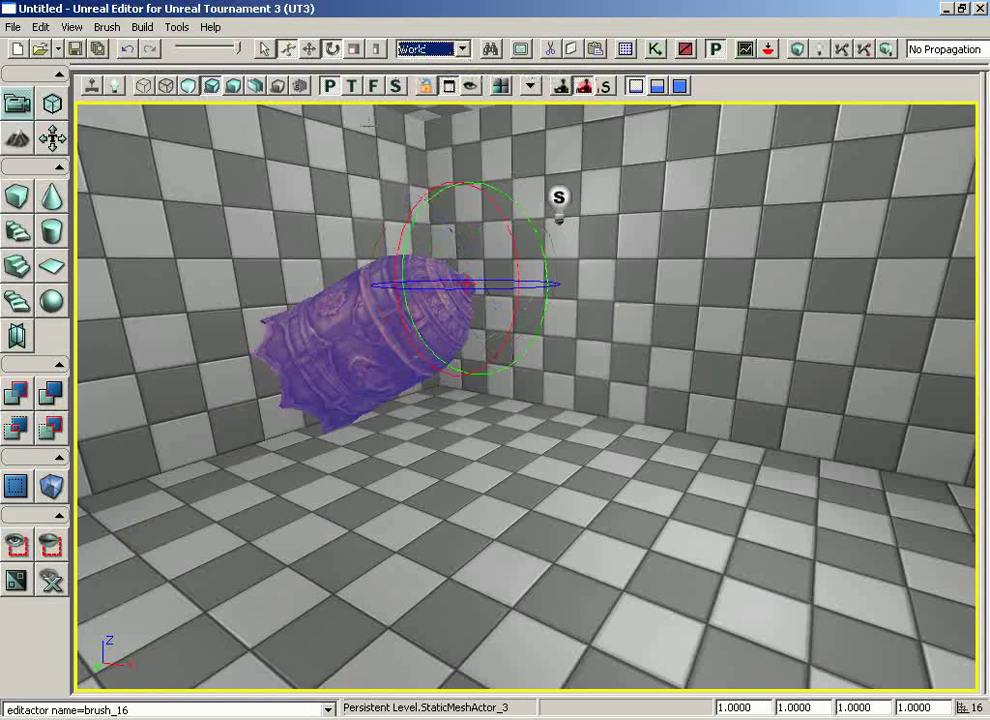
Step: Activate the scaling widget on the tilted bell and set the reference coordinate system to Local
left_click(355, 49)
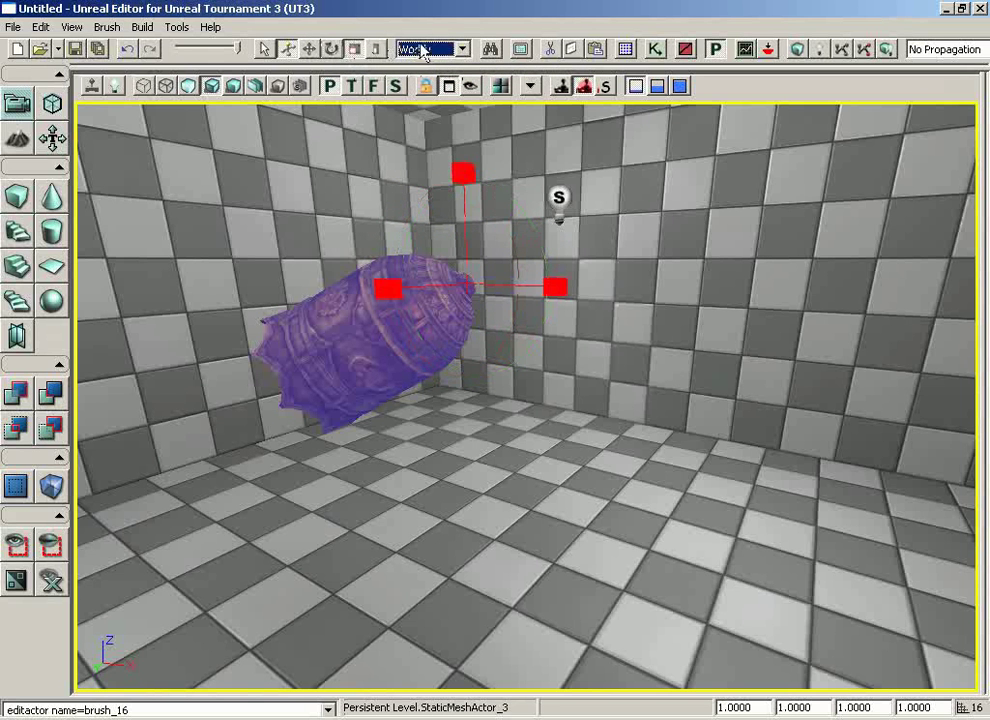
left_click(440, 49)
left_click(433, 82)
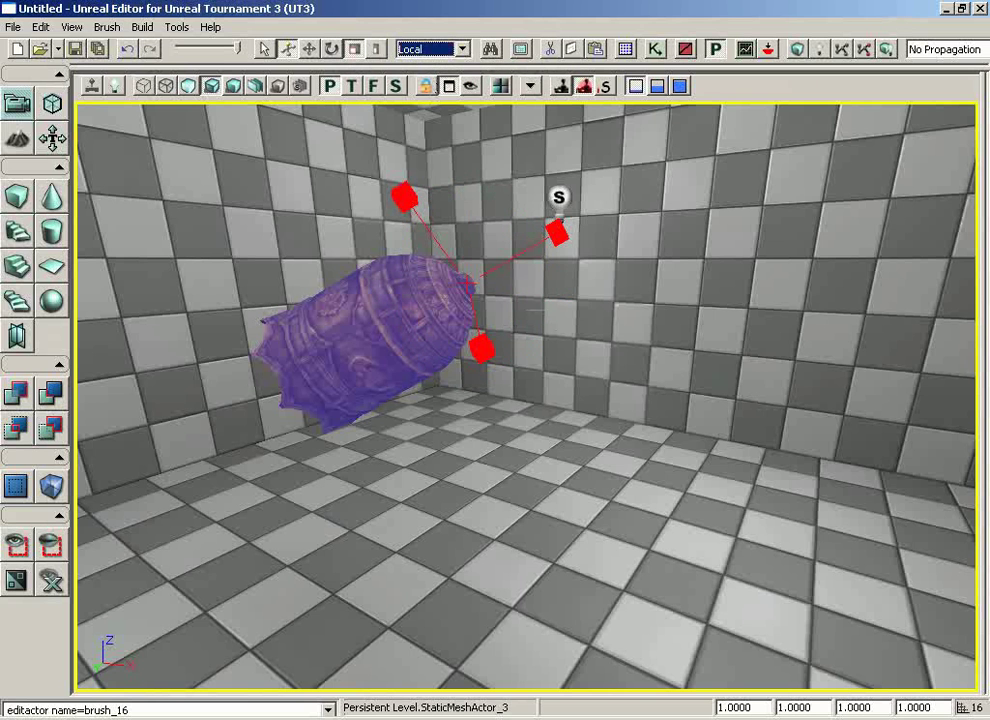